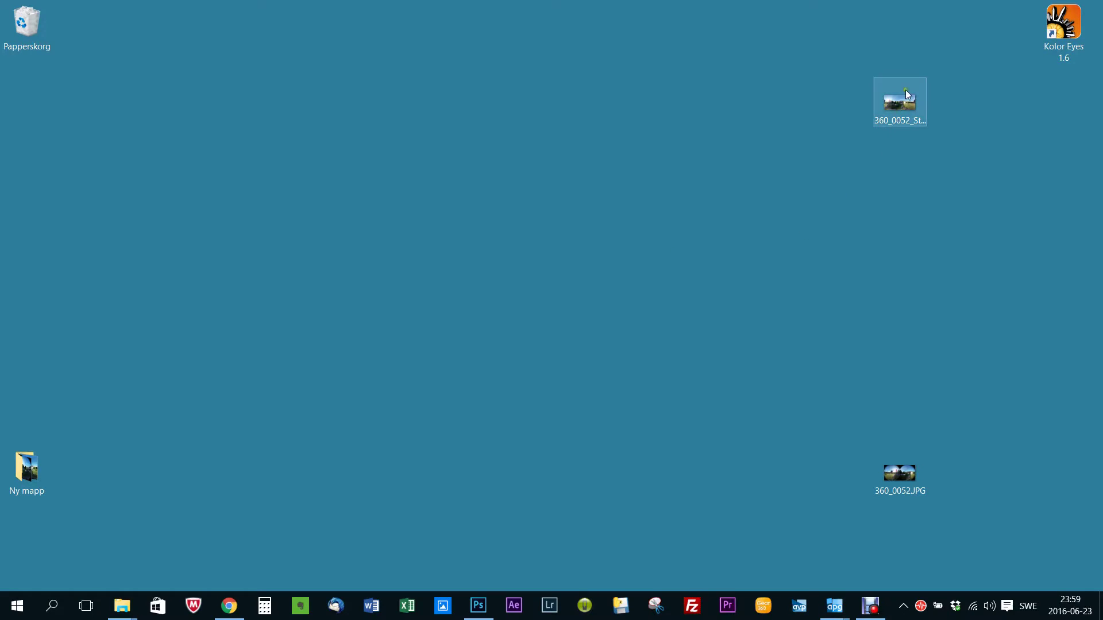
View the stitched panorama, then the original 360_0052.JPG fisheye photo in Photos, closing each
{"action": "double_click", "coordinate": [900, 115]}
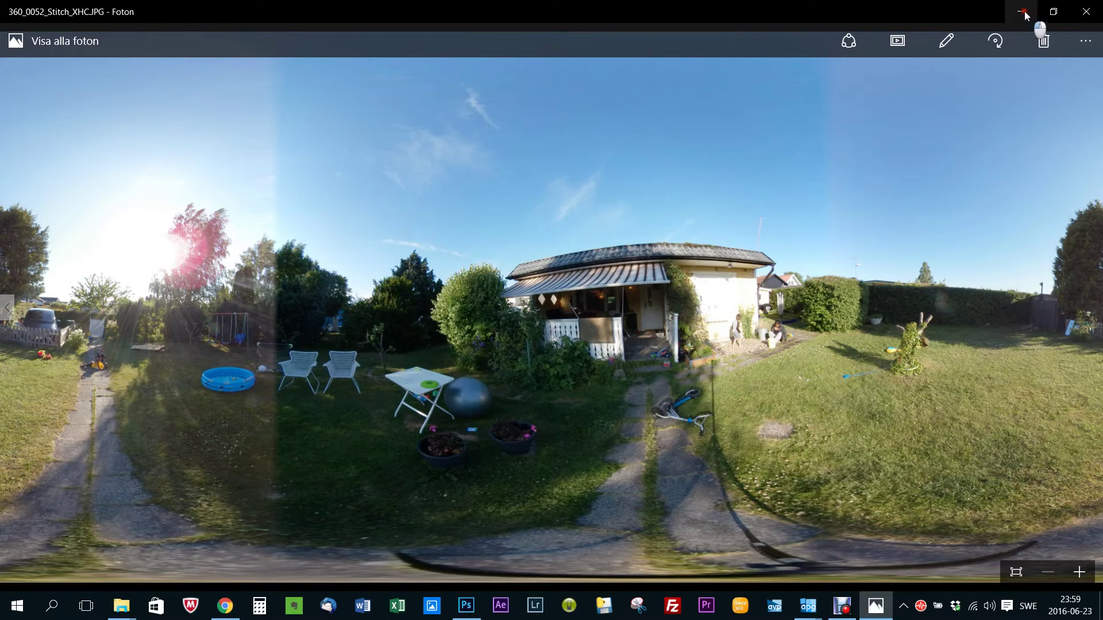
{"action": "left_click", "coordinate": [1082, 12]}
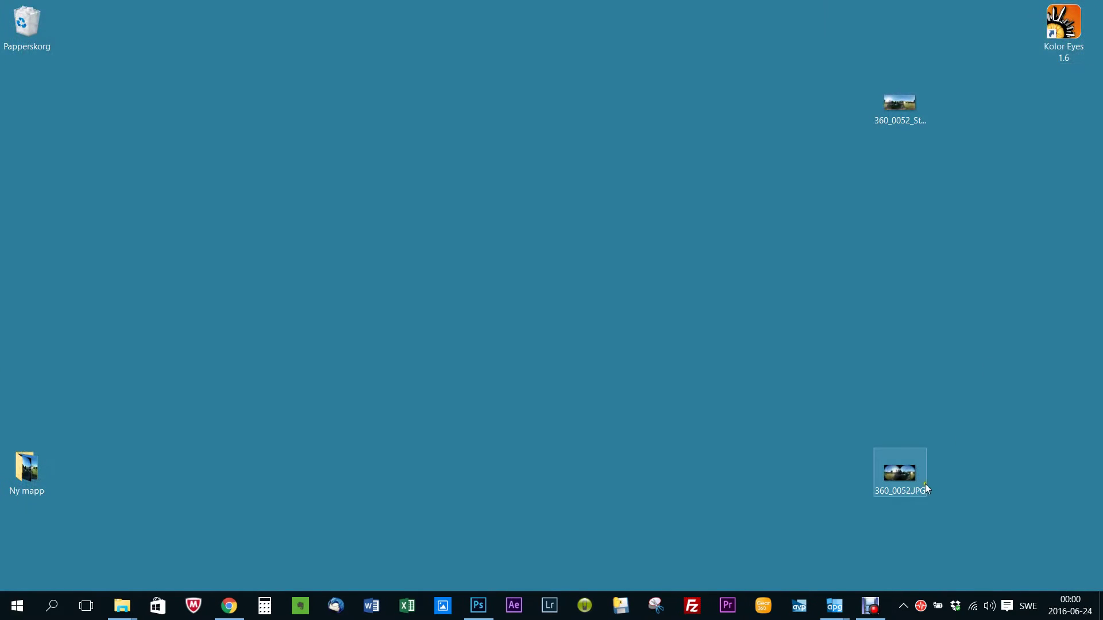
{"action": "left_click_drag", "start_coordinate": [911, 476], "coordinate": [909, 326]}
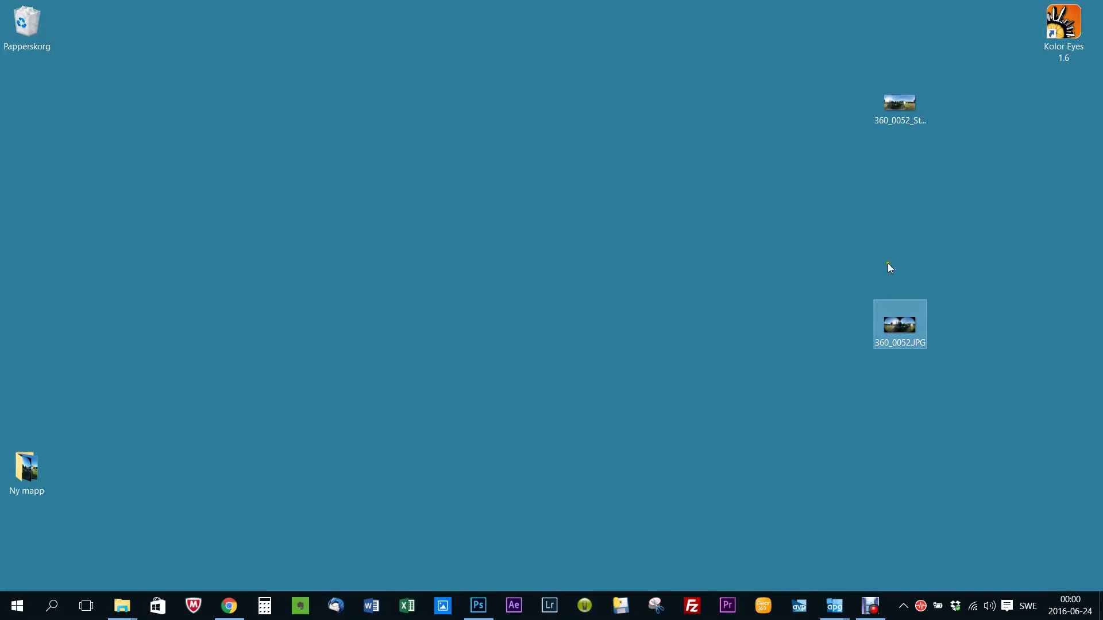
{"action": "double_click", "coordinate": [911, 332]}
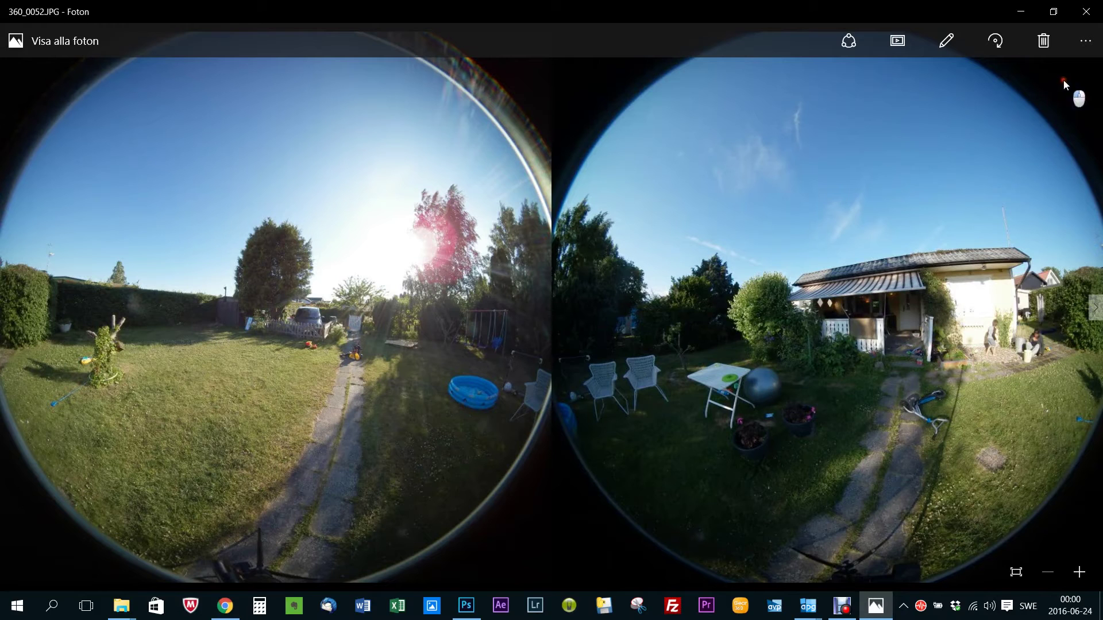
{"action": "left_click", "coordinate": [1086, 12]}
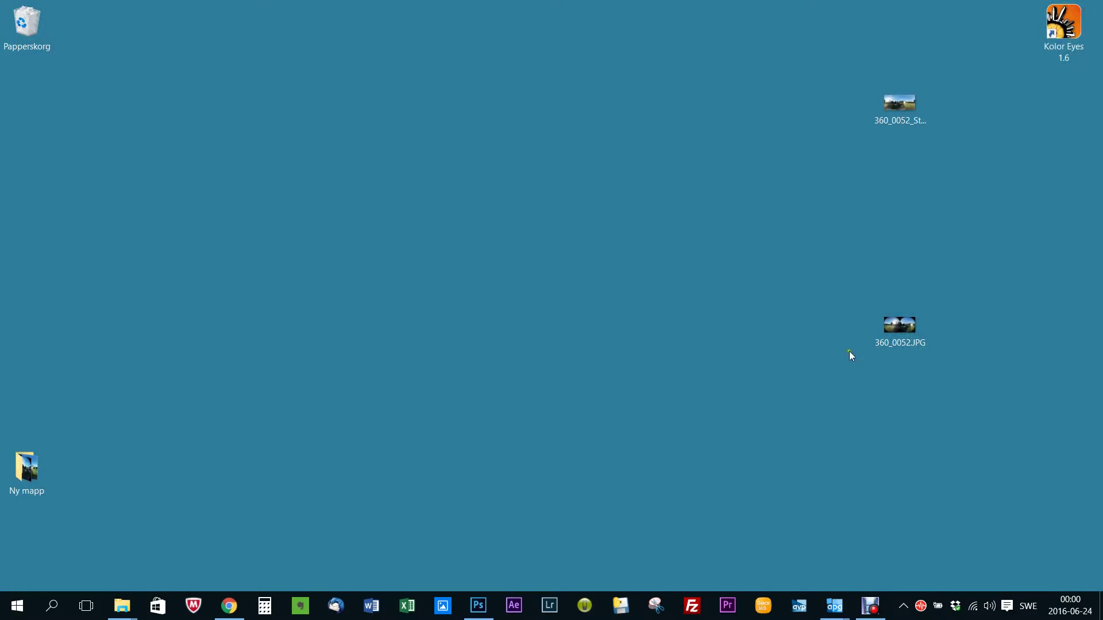
Open 360_0052.JPG in Photoshop by dragging it from the desktop, with Photoshop full-screen
{"action": "left_click", "coordinate": [479, 606]}
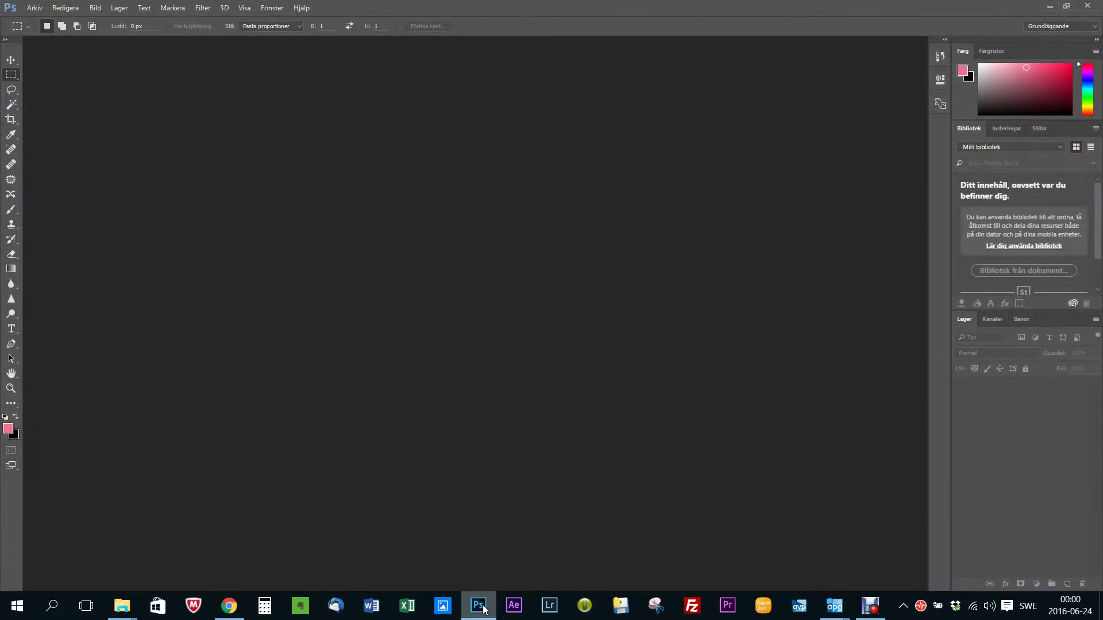
{"action": "double_click", "coordinate": [928, 5]}
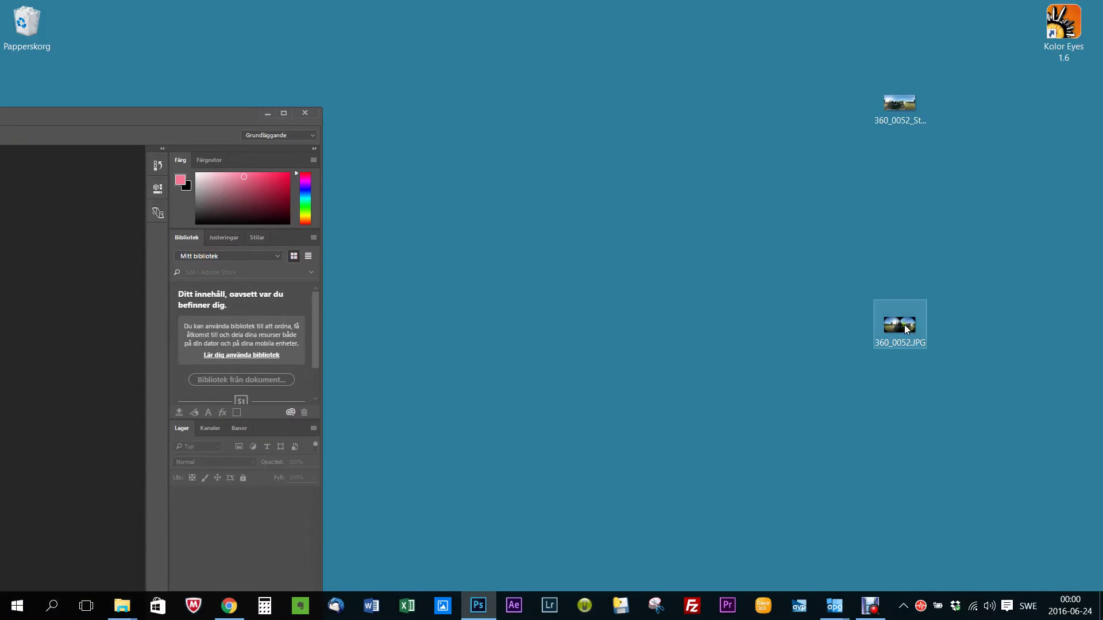
{"action": "left_click_drag", "start_coordinate": [904, 325], "coordinate": [47, 345]}
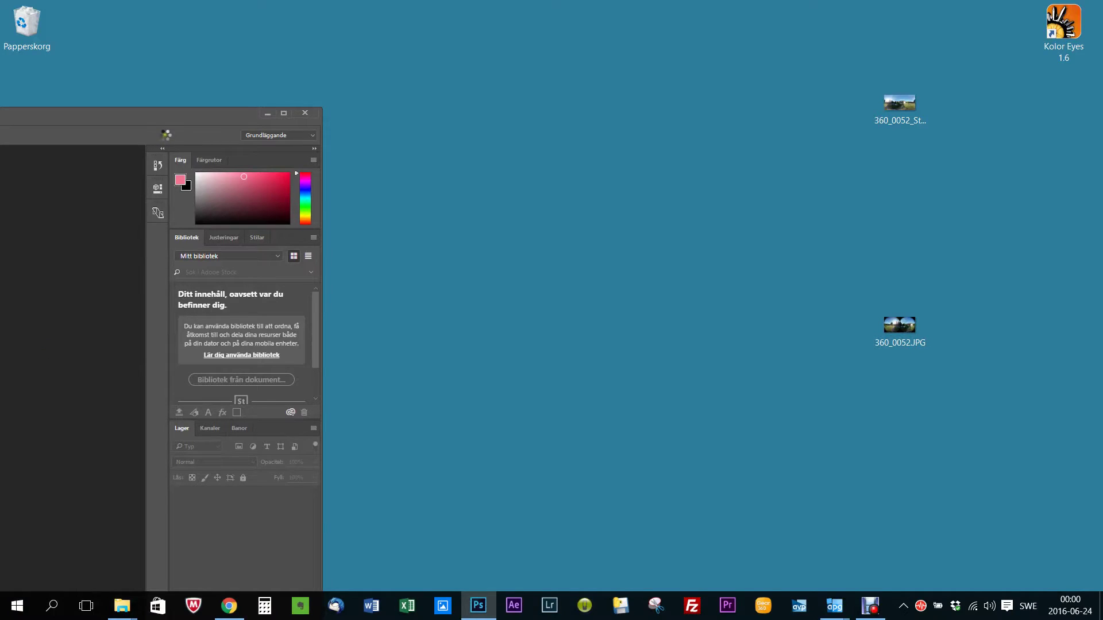
{"action": "left_click", "coordinate": [284, 115]}
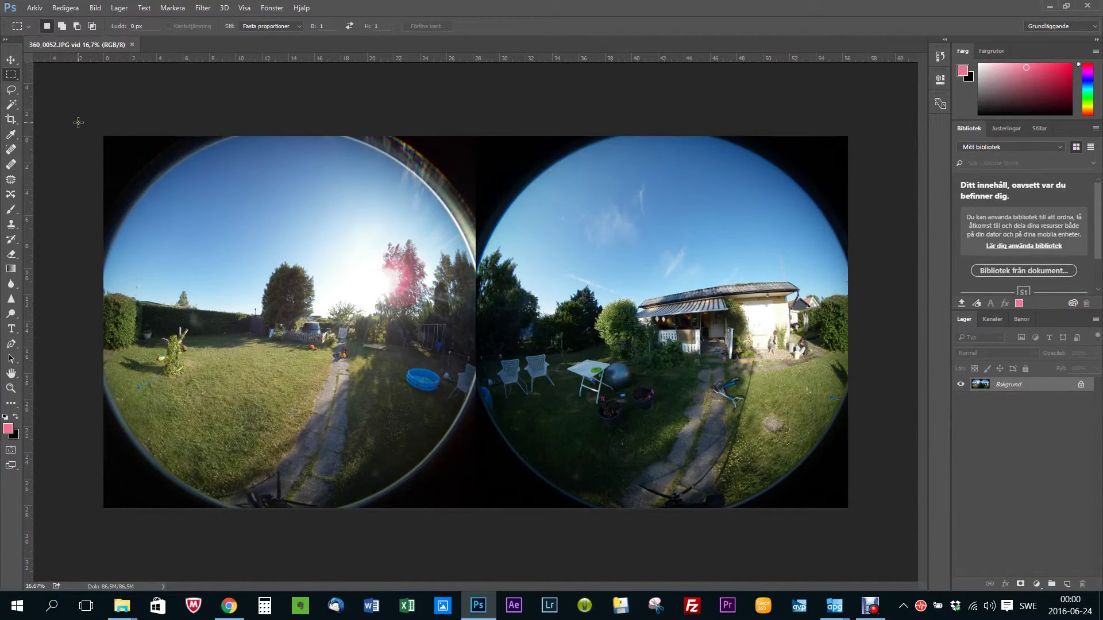
Copy the left fisheye circle into a new 3888x3888 document and start saving it
{"action": "left_click_drag", "start_coordinate": [103, 136], "coordinate": [483, 549]}
{"action": "key", "text": "ctrl+n"}
{"action": "key", "text": "Return"}
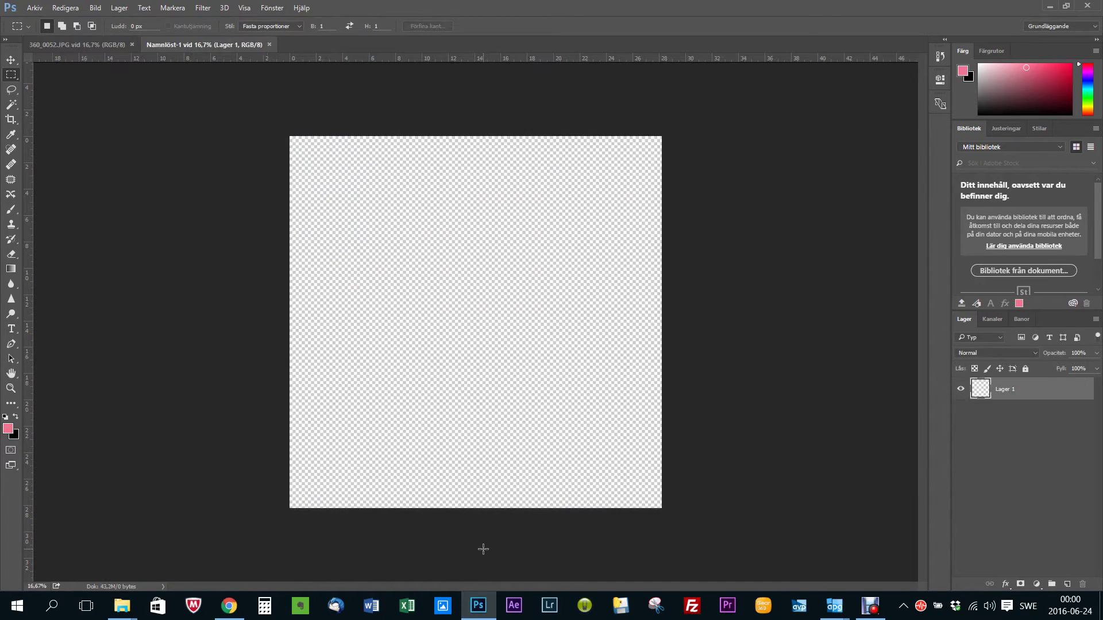
{"action": "key", "text": "ctrl+v"}
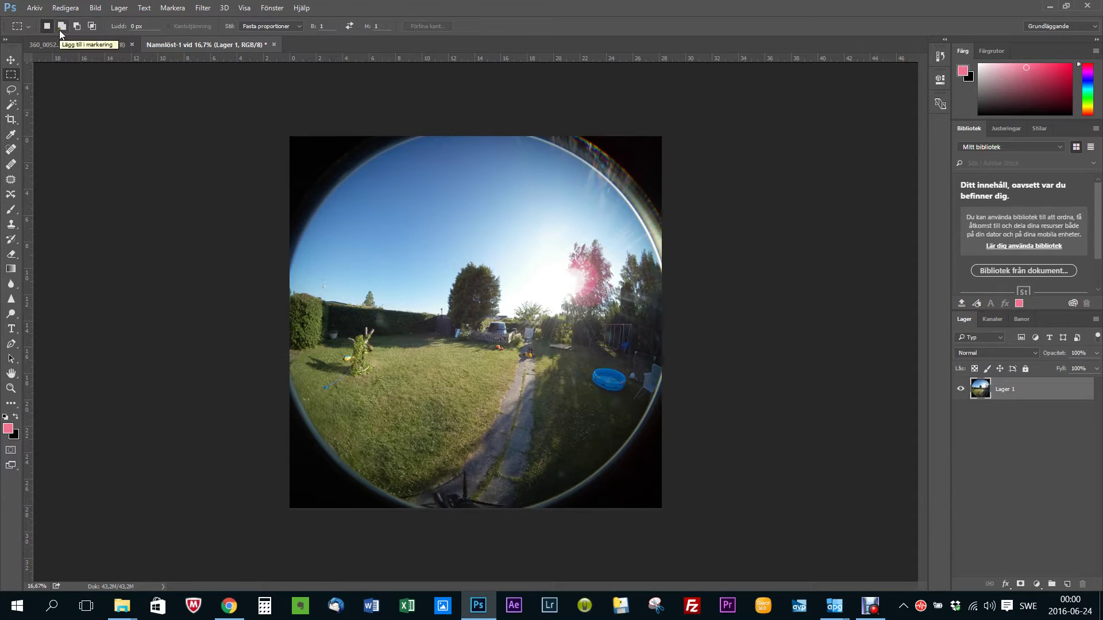
{"action": "key", "text": "ctrl+s"}
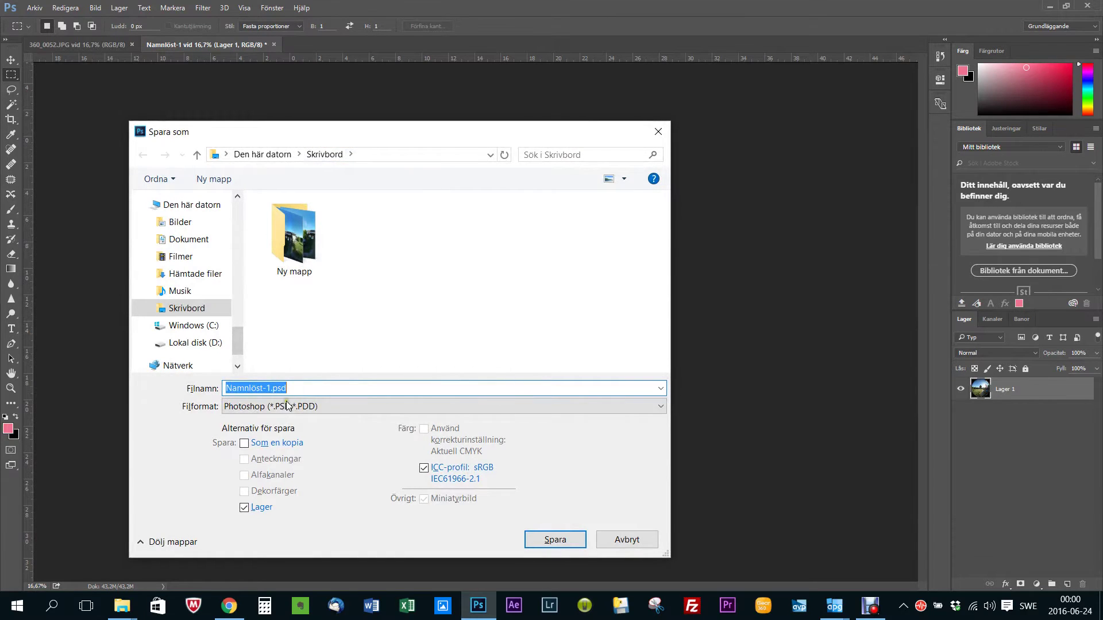
Save the left-fisheye document as a PNG with default compression, then return to 360_0052.JPG
{"action": "left_click", "coordinate": [320, 407]}
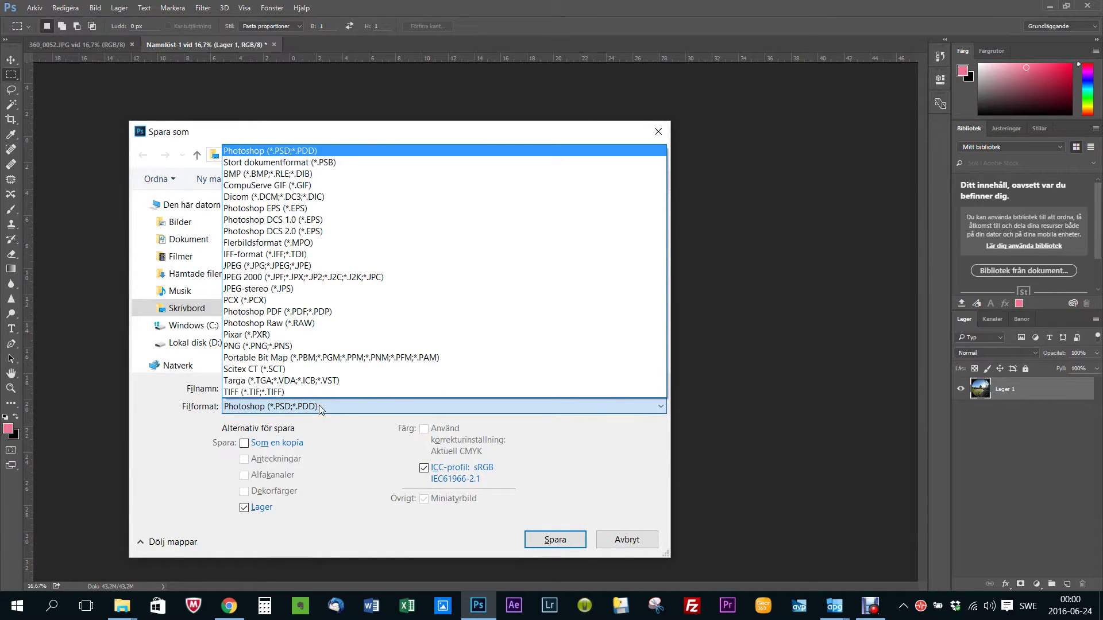
{"action": "left_click", "coordinate": [315, 347]}
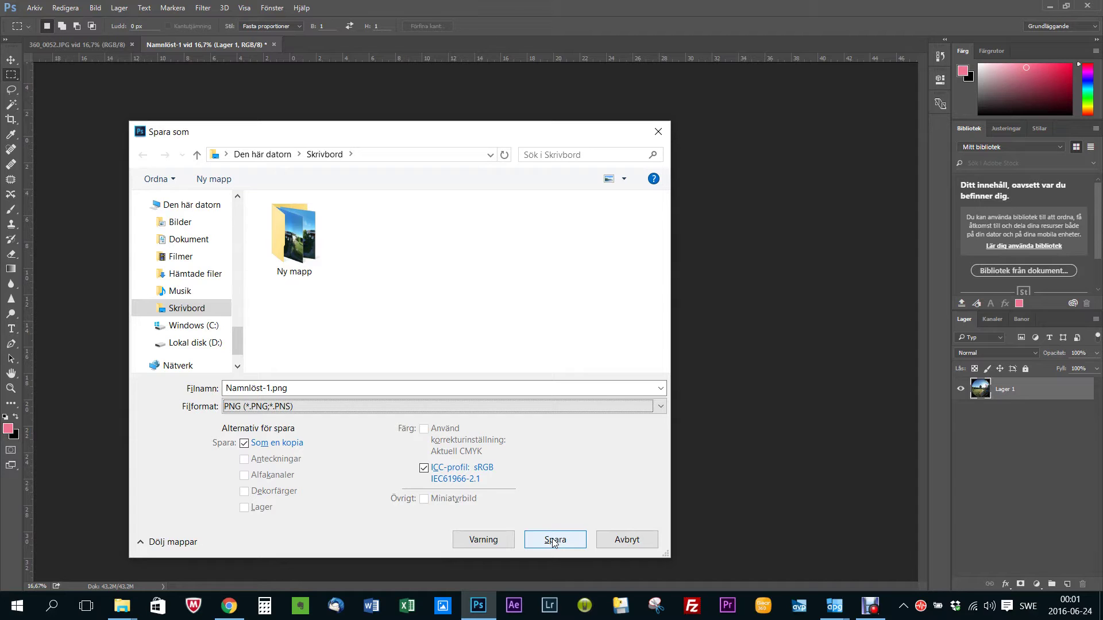
{"action": "left_click", "coordinate": [553, 541]}
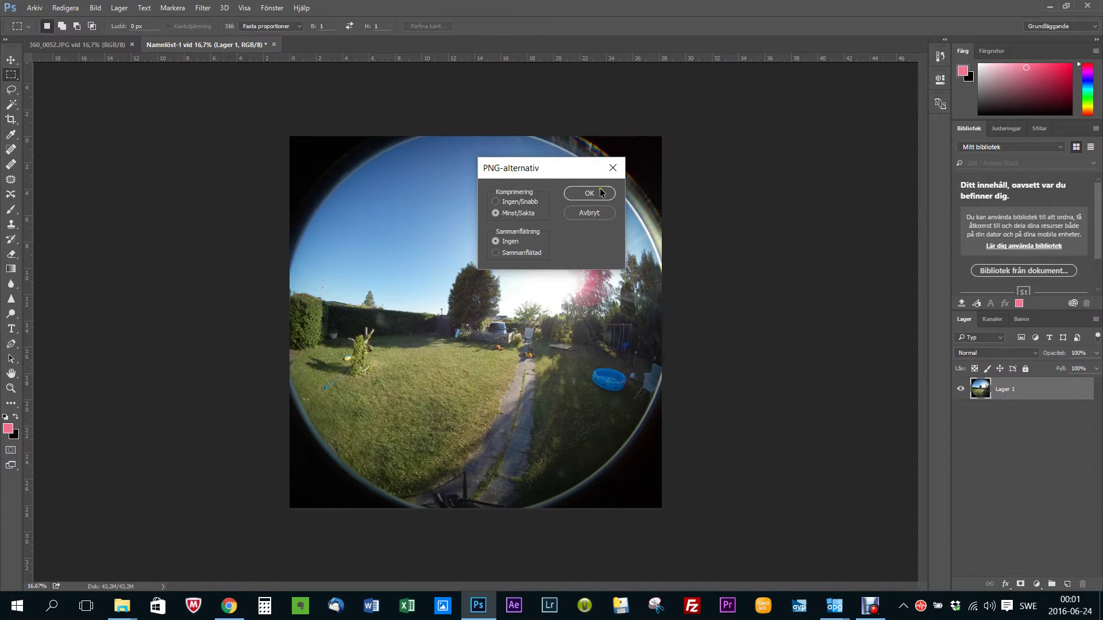
{"action": "left_click", "coordinate": [600, 193]}
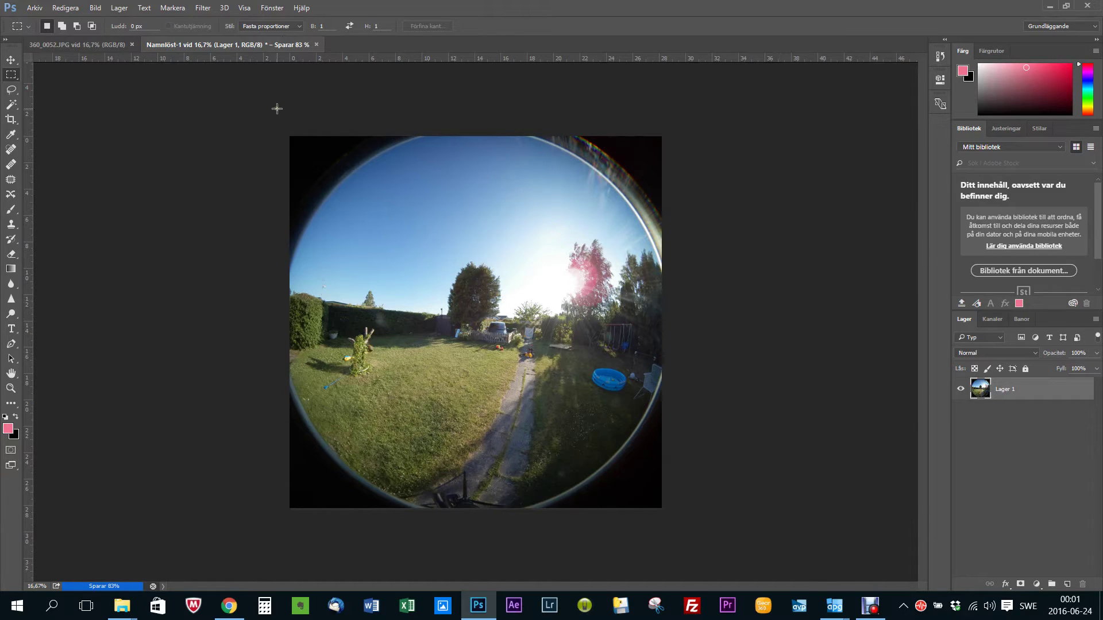
{"action": "left_click", "coordinate": [75, 44]}
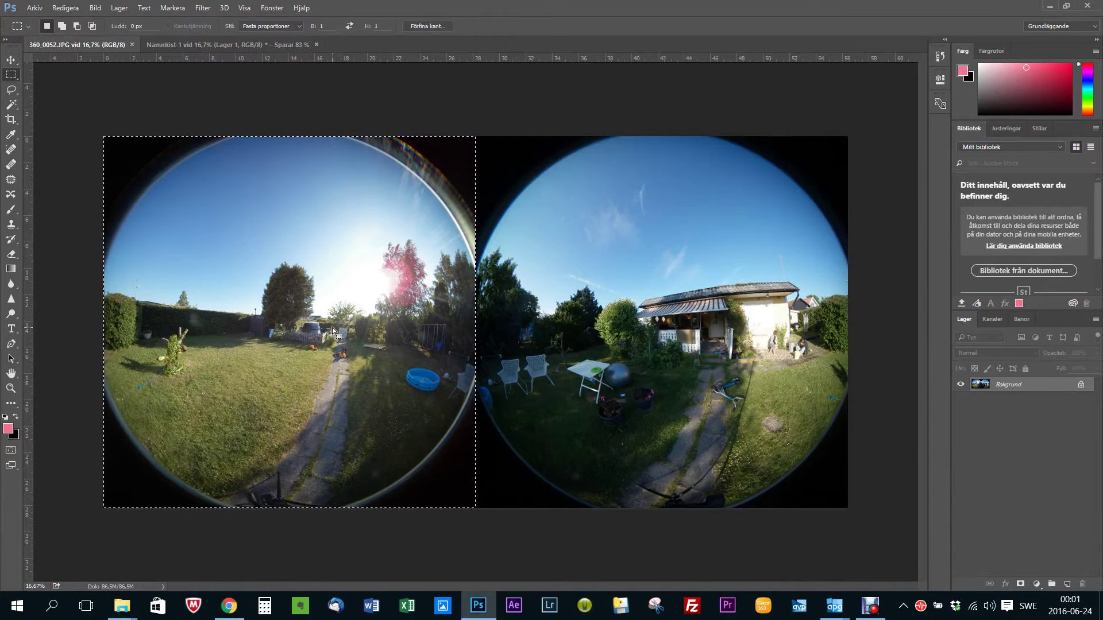
Move the selection over the right fisheye circle and paste it into a new Namnlöst-2 document
{"action": "left_click_drag", "start_coordinate": [332, 328], "coordinate": [707, 333]}
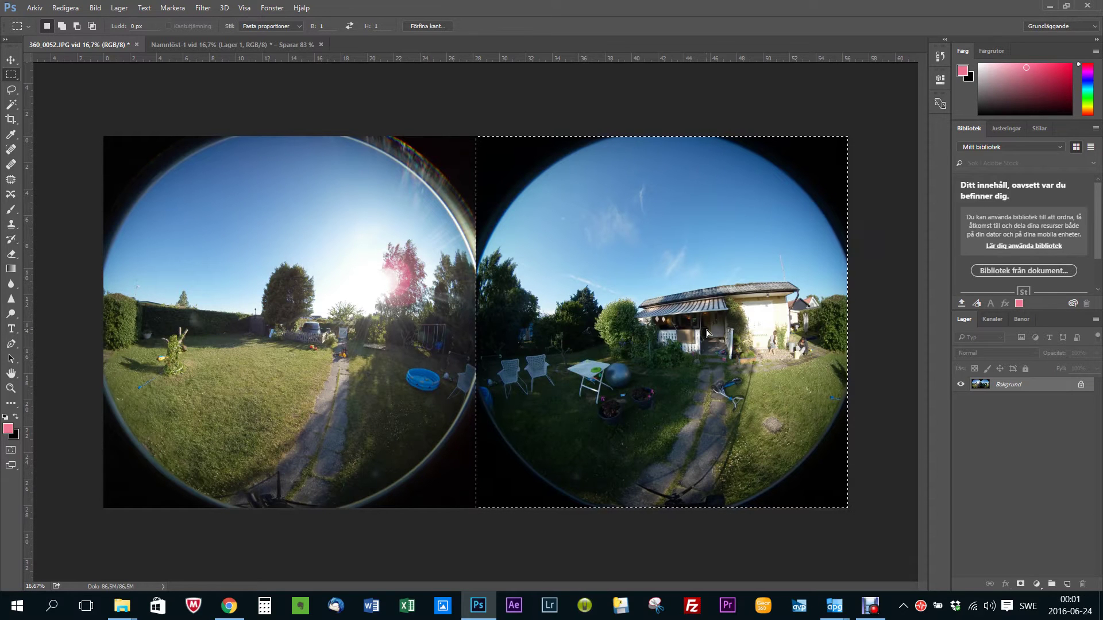
{"action": "key", "text": "ctrl+n"}
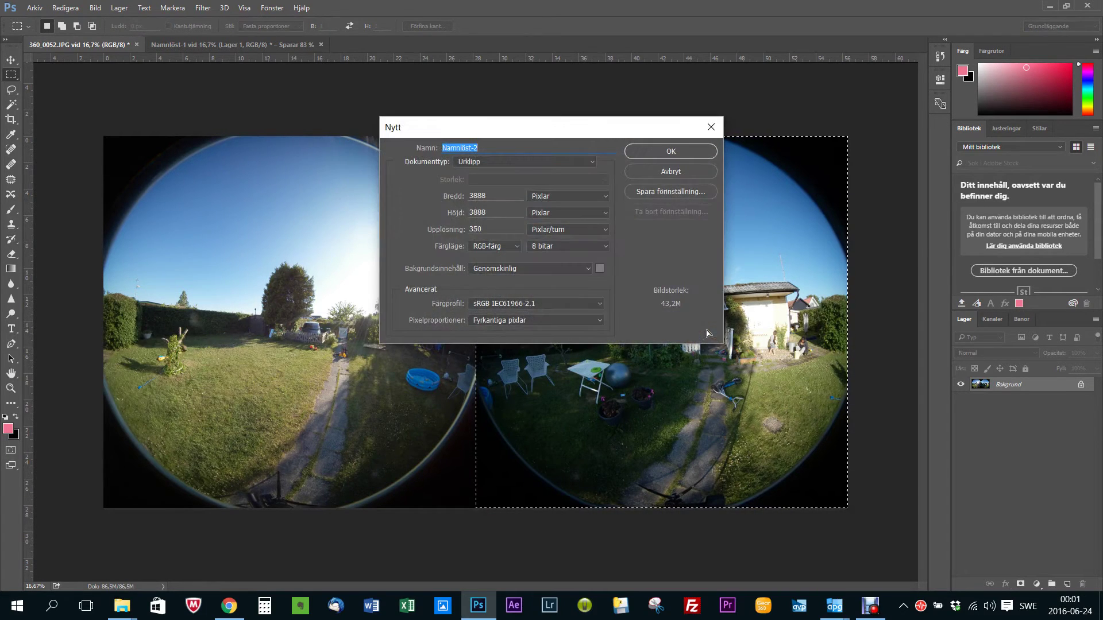
{"action": "key", "text": "Return"}
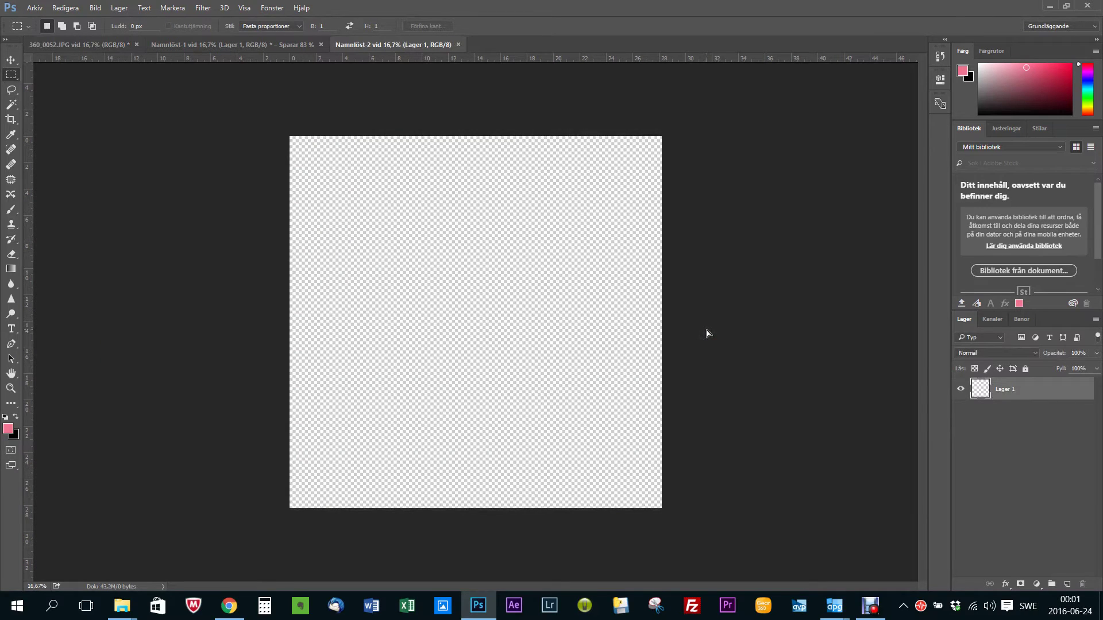
{"action": "key", "text": "ctrl+v"}
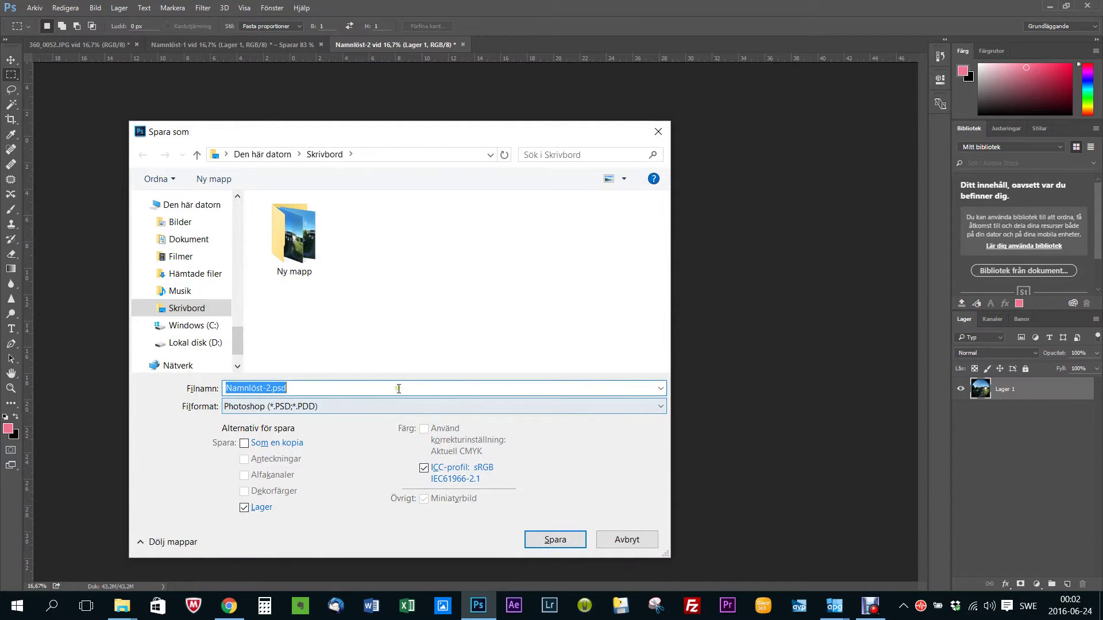
Save Namnlöst-2 as a PNG copy, Namnlöst-2.png, with default compression options
{"action": "left_click", "coordinate": [384, 408]}
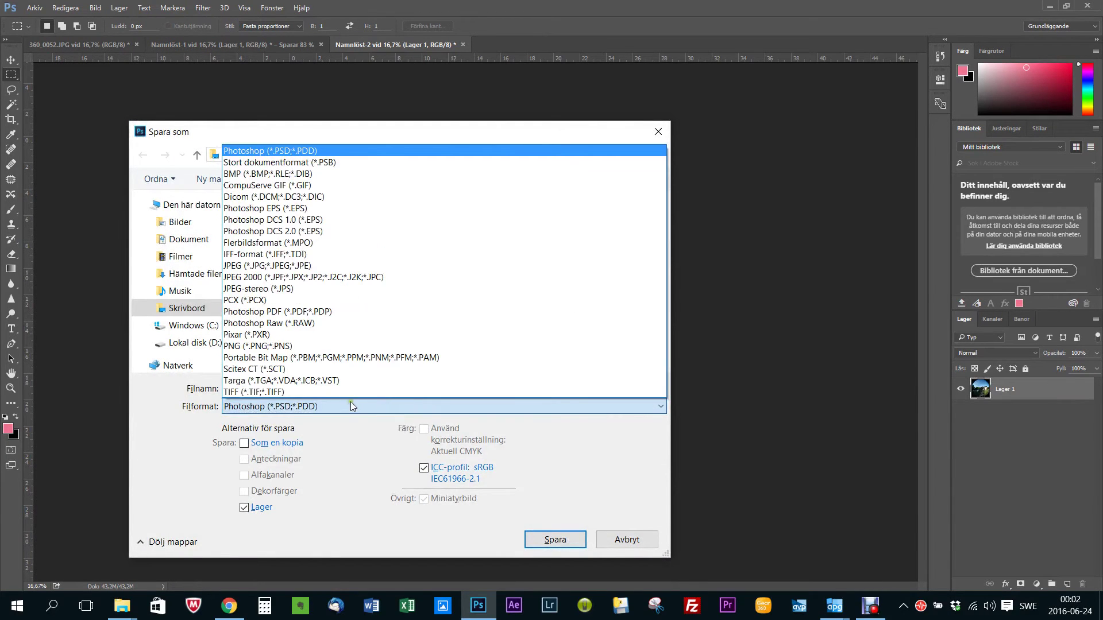
{"action": "left_click", "coordinate": [319, 345]}
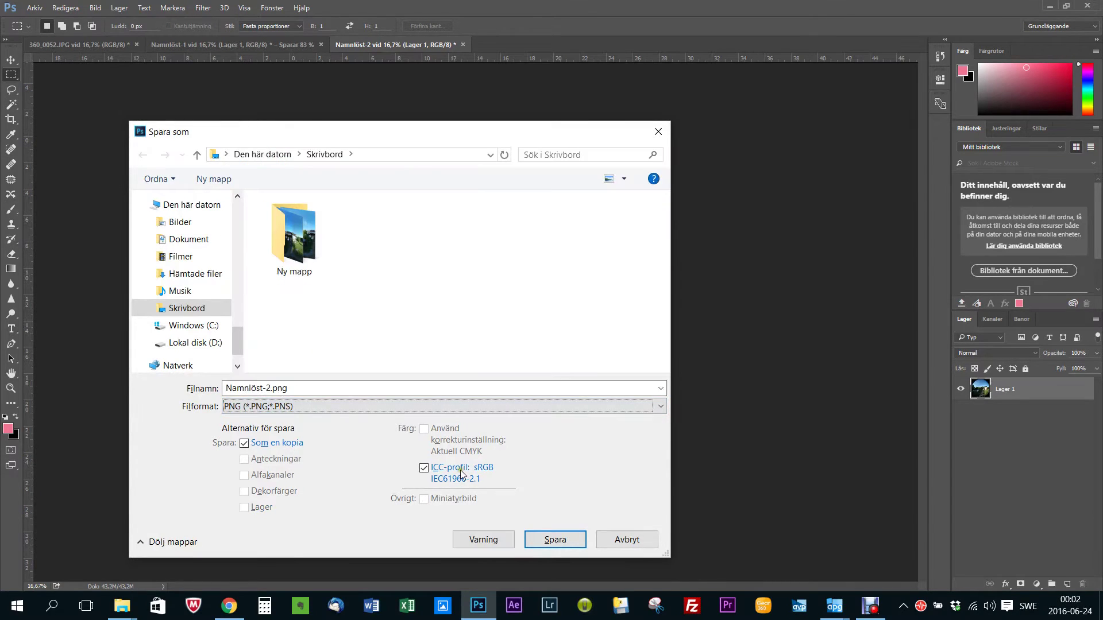
{"action": "left_click", "coordinate": [553, 540]}
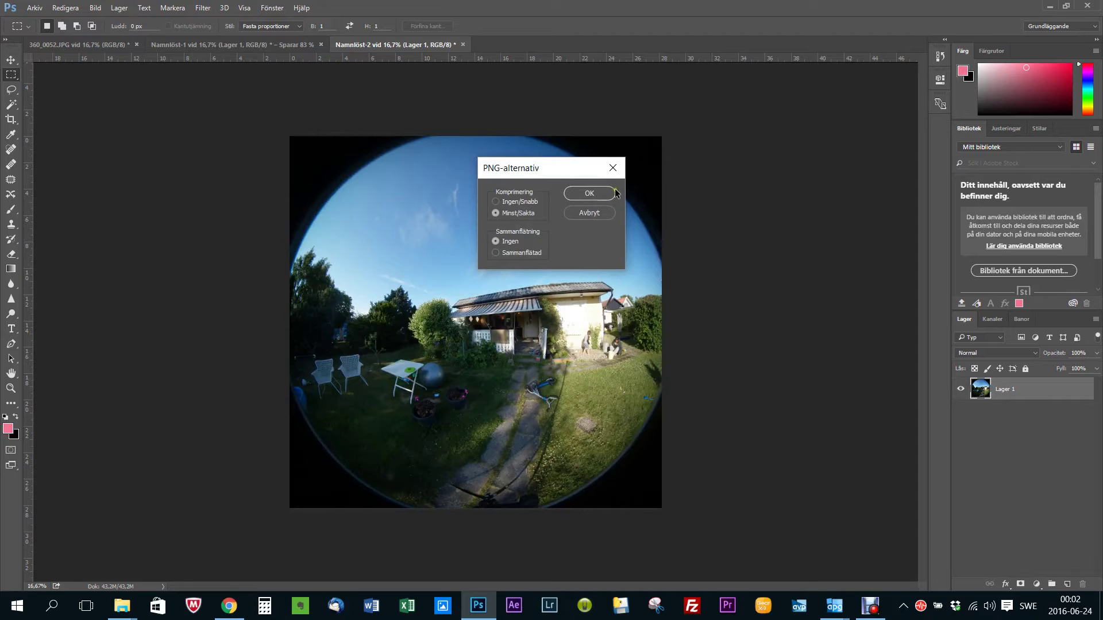
{"action": "left_click", "coordinate": [601, 191]}
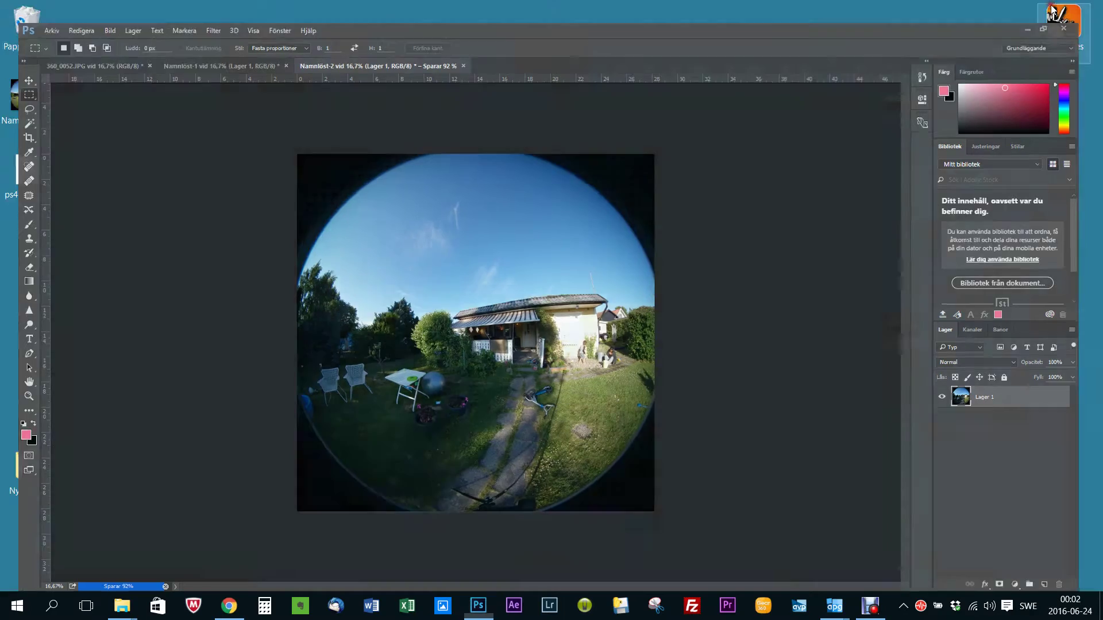
Launch Autopano Giga and drag Namnlöst-1.png and Namnlöst-2.png from the desktop into a new group
{"action": "left_click", "coordinate": [1051, 7]}
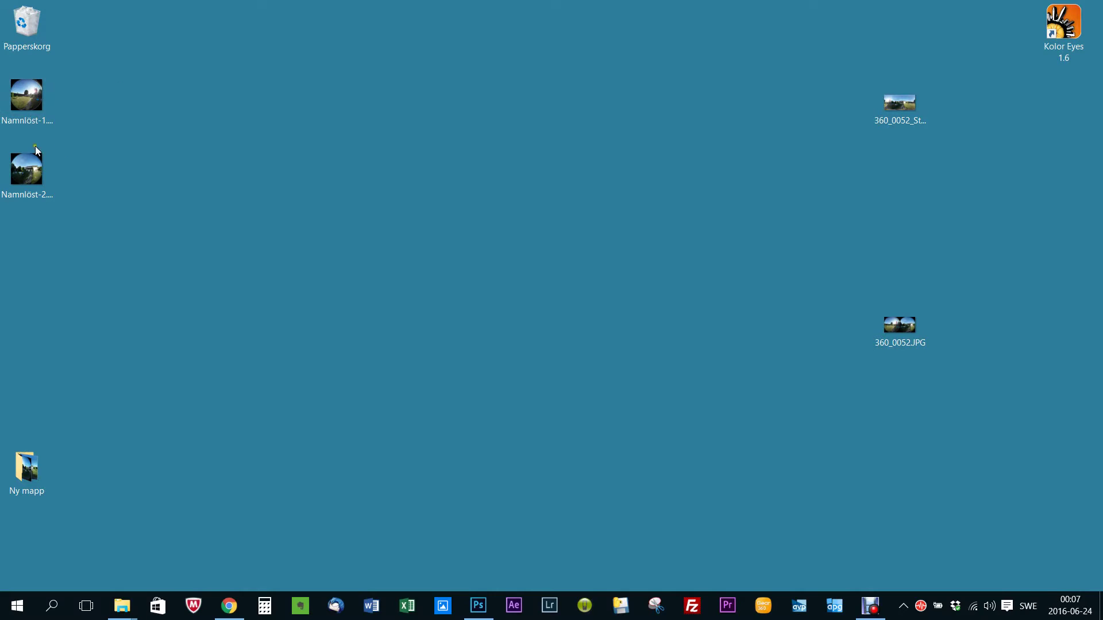
{"action": "left_click", "coordinate": [836, 609]}
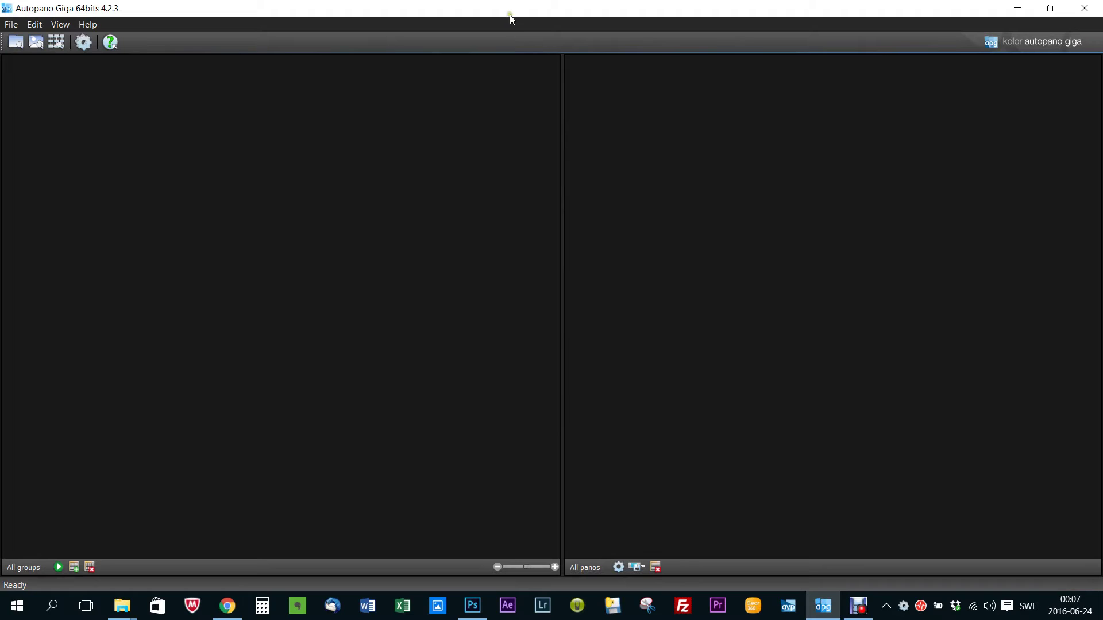
{"action": "left_click_drag", "start_coordinate": [509, 13], "coordinate": [729, 66]}
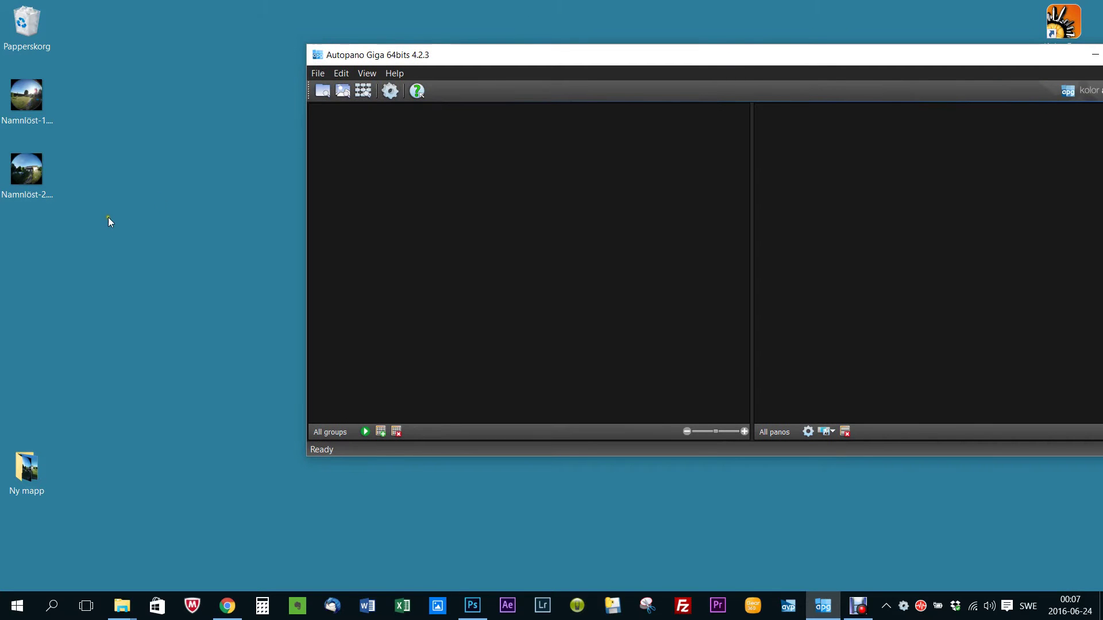
{"action": "left_click_drag", "start_coordinate": [108, 218], "coordinate": [509, 264]}
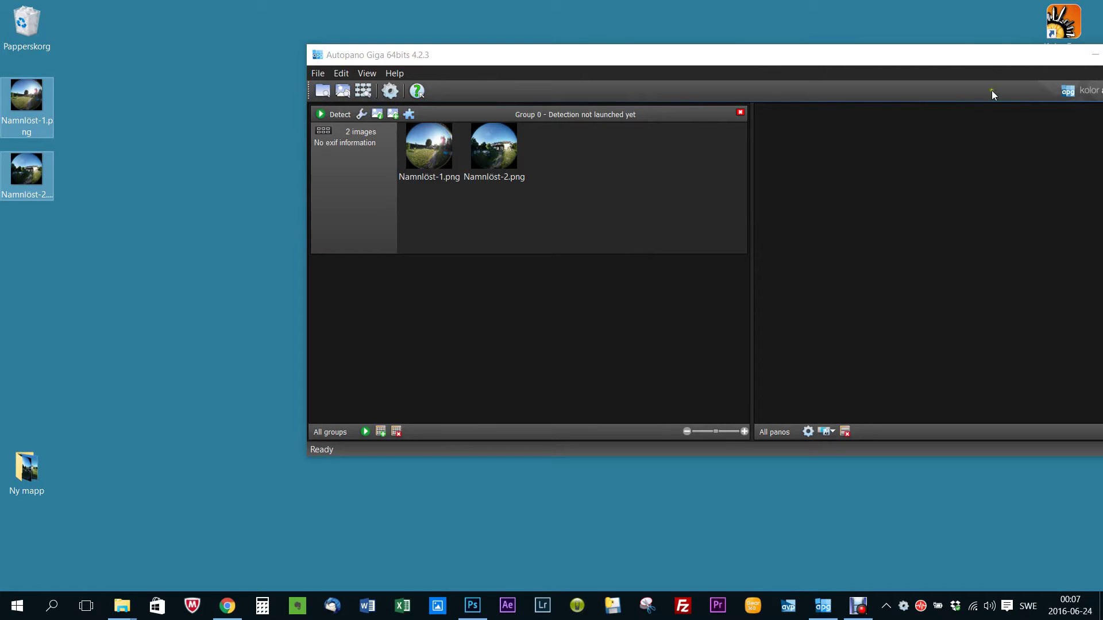
Maximize Autopano Giga and give both images a 7.00 mm focal length and Fisheye lens type
{"action": "left_click", "coordinate": [989, 60]}
{"action": "left_click_drag", "start_coordinate": [989, 60], "coordinate": [839, 62]}
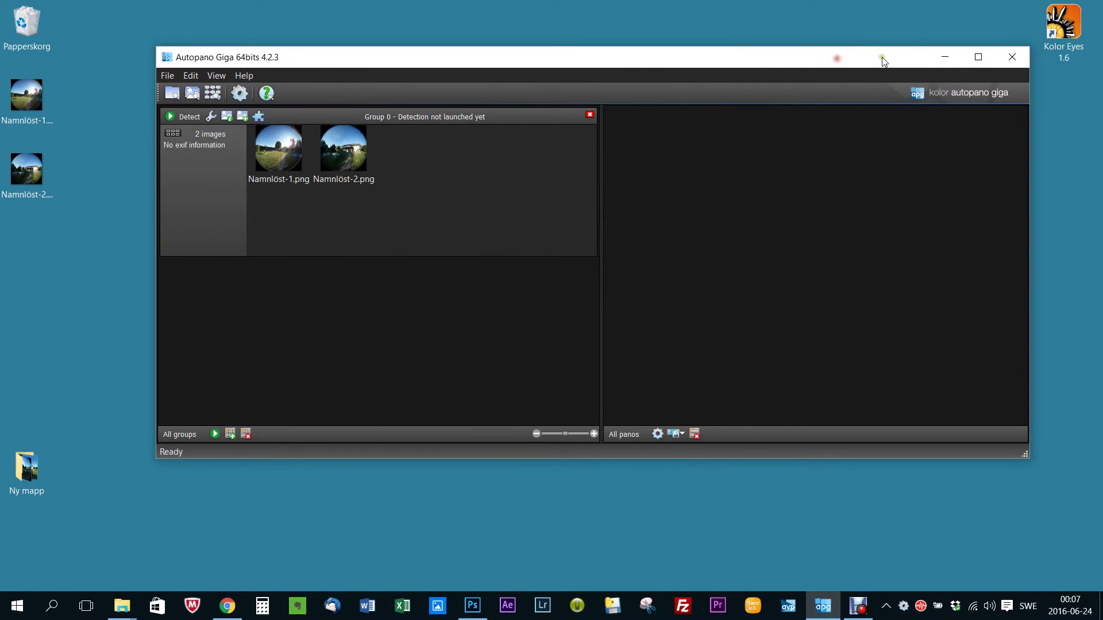
{"action": "left_click", "coordinate": [976, 58]}
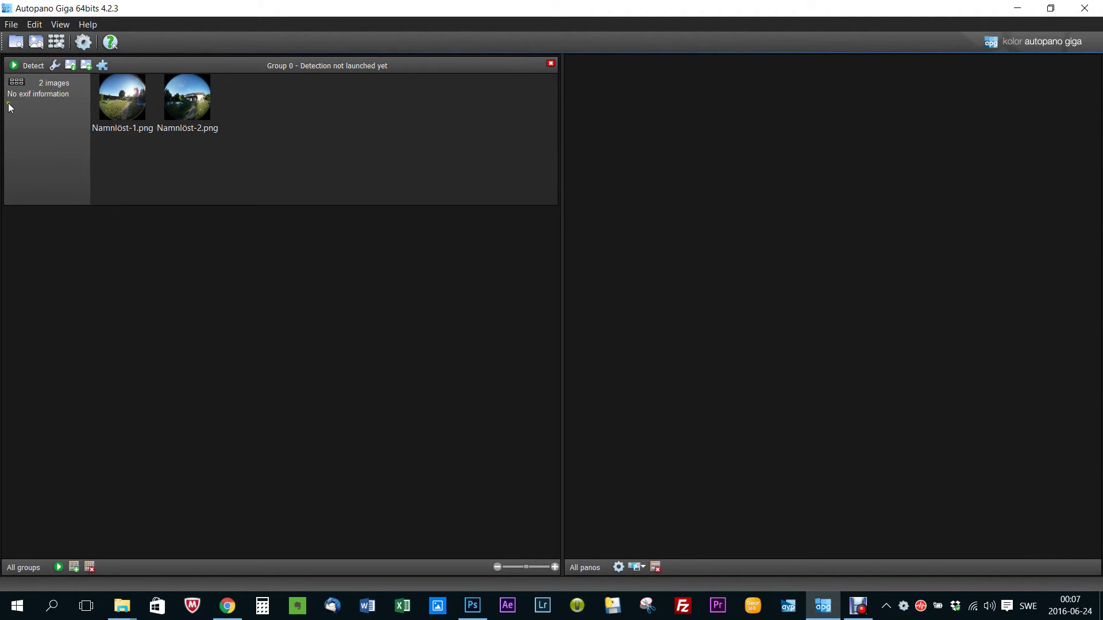
{"action": "left_click", "coordinate": [70, 67]}
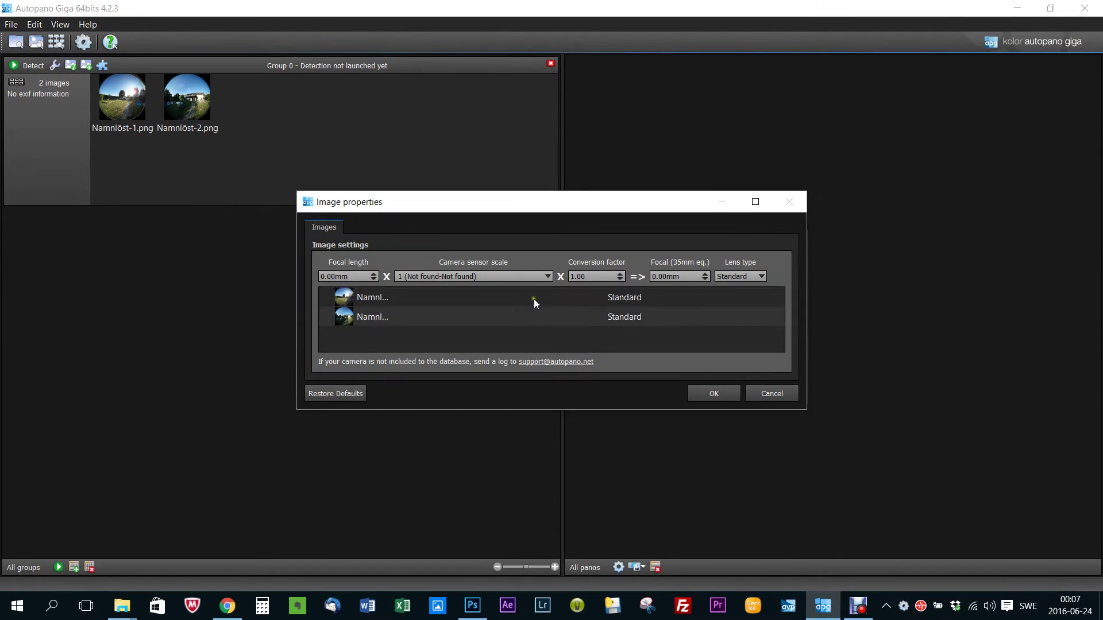
{"action": "left_click", "coordinate": [705, 274]}
{"action": "left_click", "coordinate": [706, 274]}
{"action": "left_click", "coordinate": [706, 274]}
{"action": "left_click", "coordinate": [758, 276]}
{"action": "left_click", "coordinate": [749, 298]}
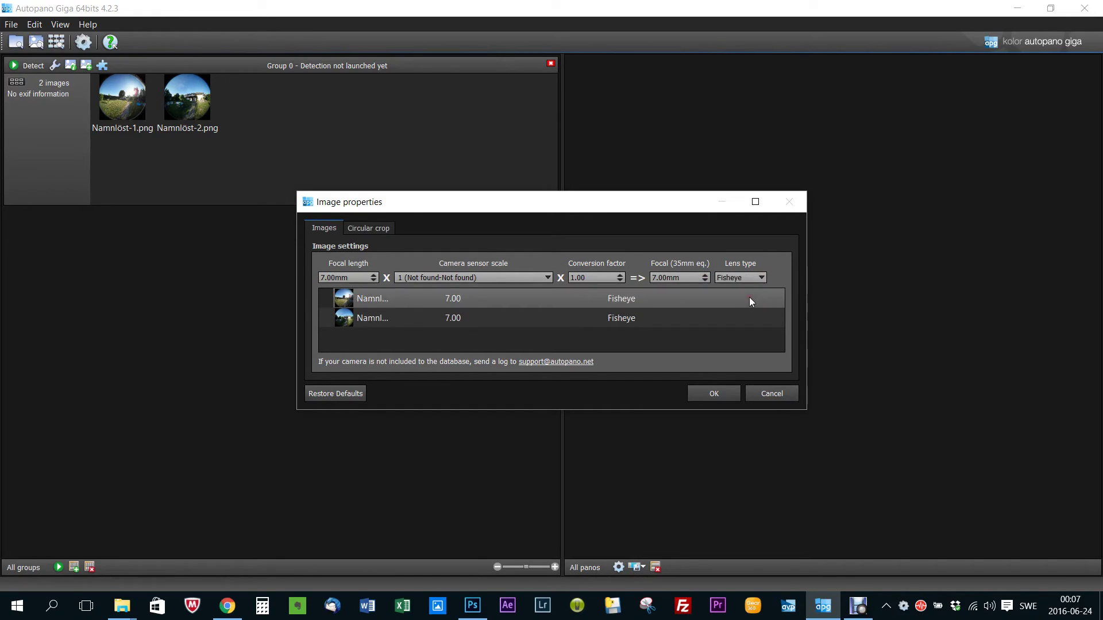
Apply the image settings, then set group detection to Single row or column without auto color correction
{"action": "left_click", "coordinate": [714, 393]}
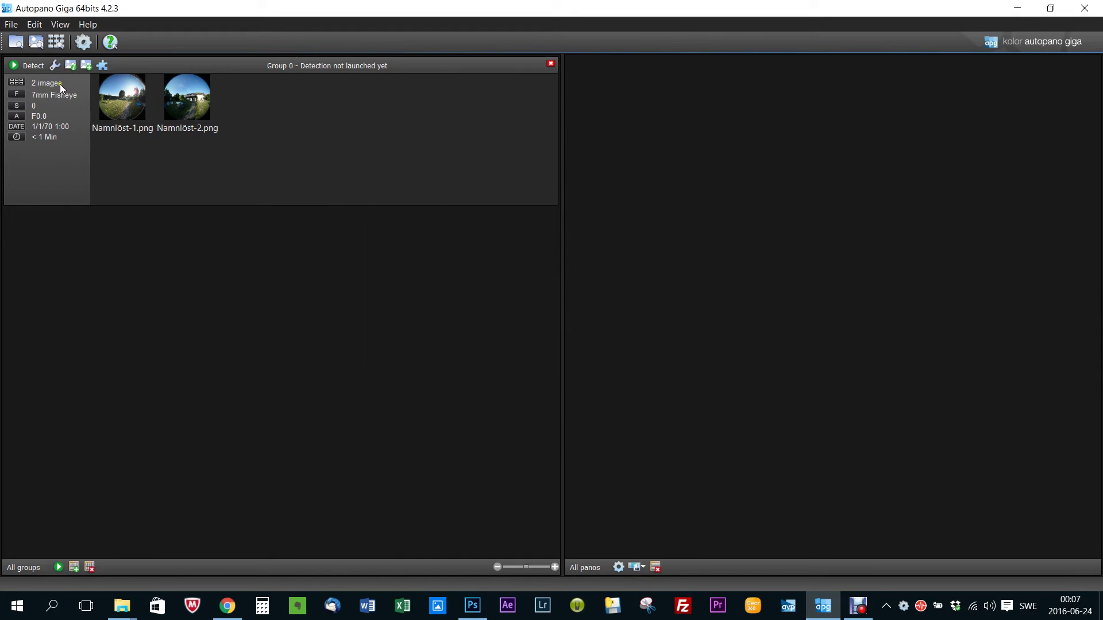
{"action": "left_click", "coordinate": [55, 66]}
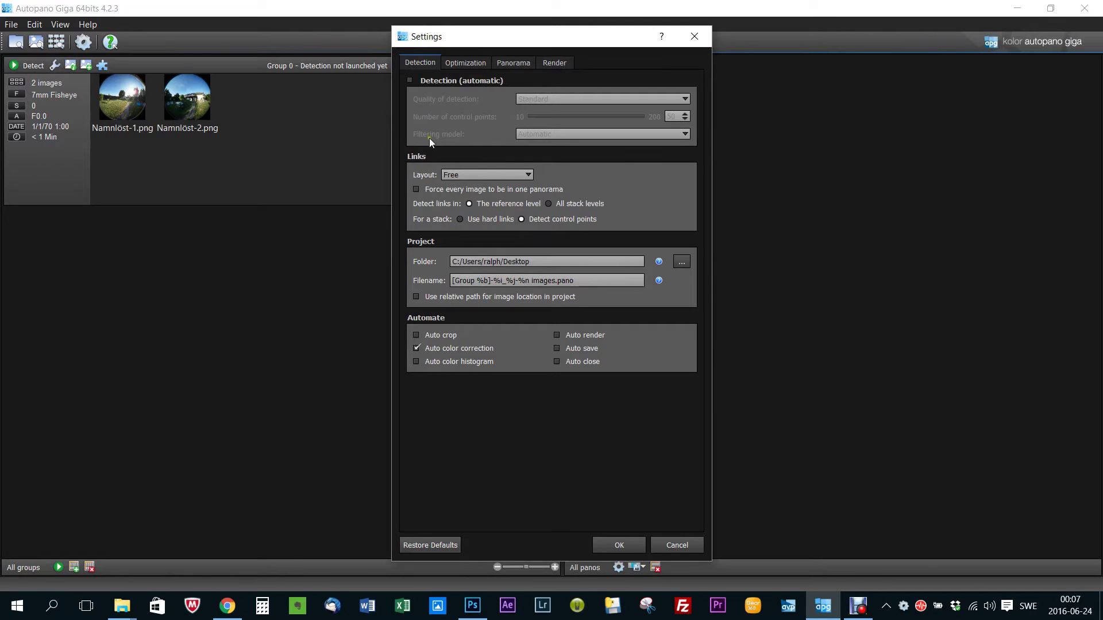
{"action": "left_click", "coordinate": [474, 176]}
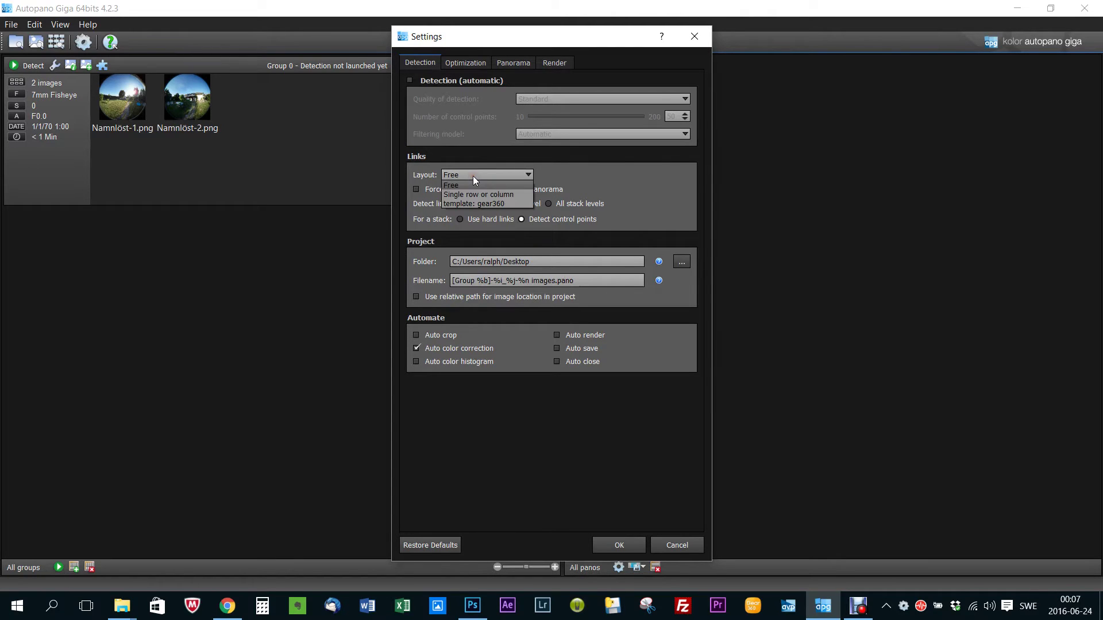
{"action": "left_click", "coordinate": [481, 195]}
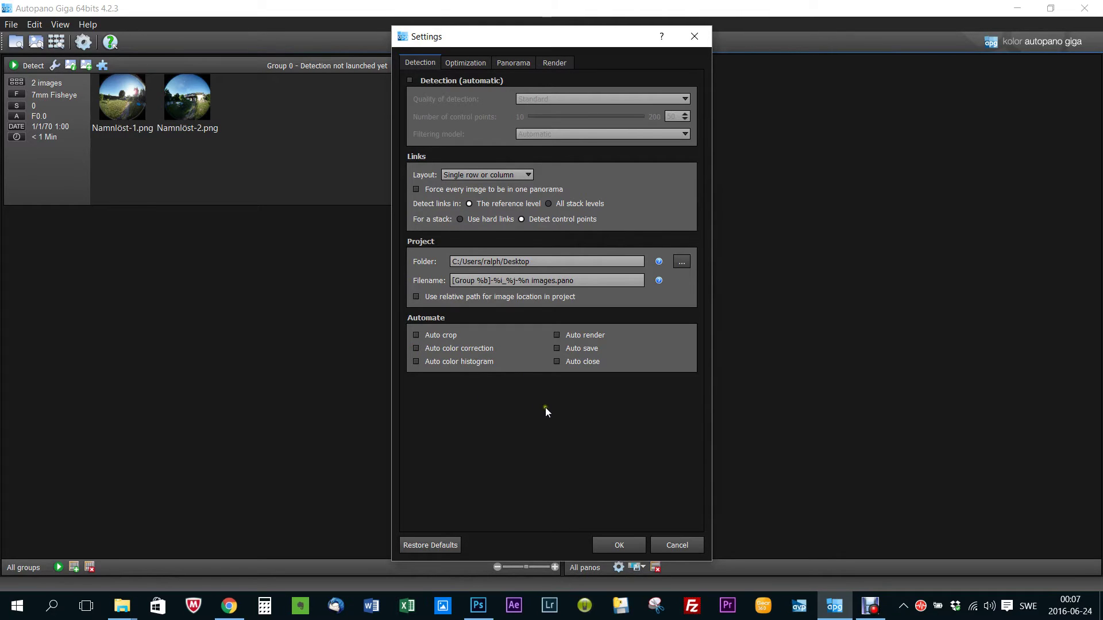
{"action": "left_click", "coordinate": [622, 543]}
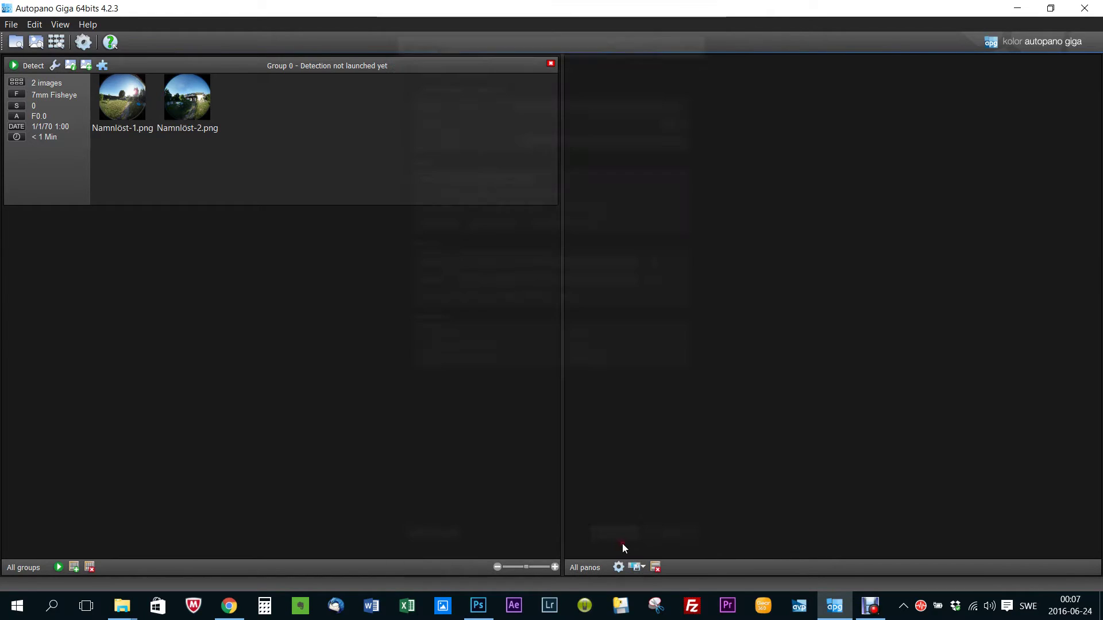
Detect the 6344×3172 panorama, open it for editing and show its 27 control points
{"action": "left_click", "coordinate": [21, 65]}
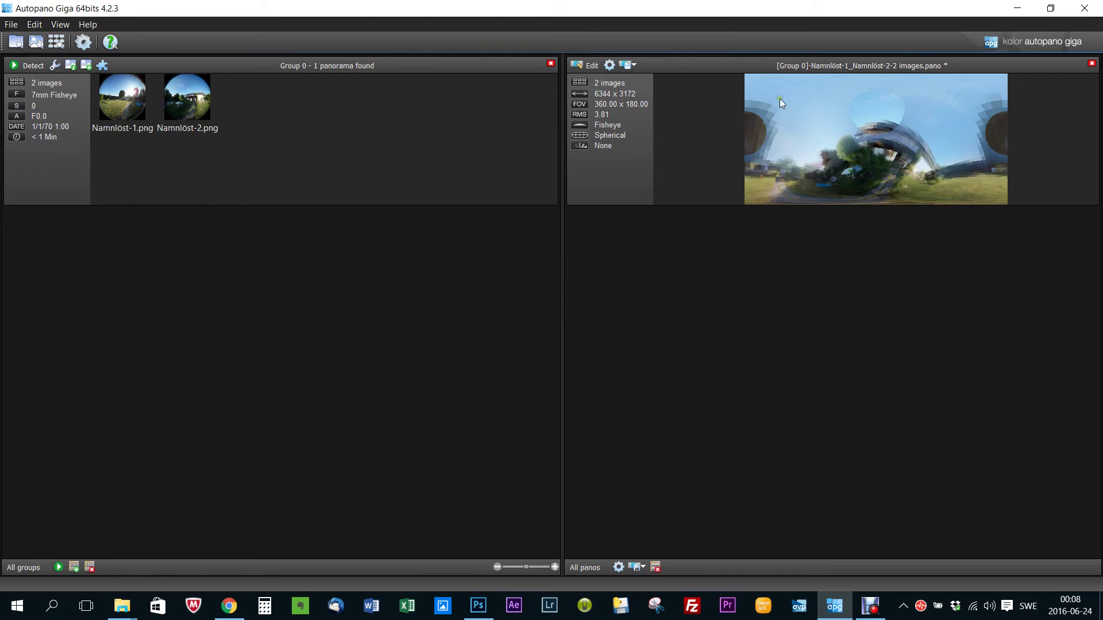
{"action": "left_click", "coordinate": [581, 65]}
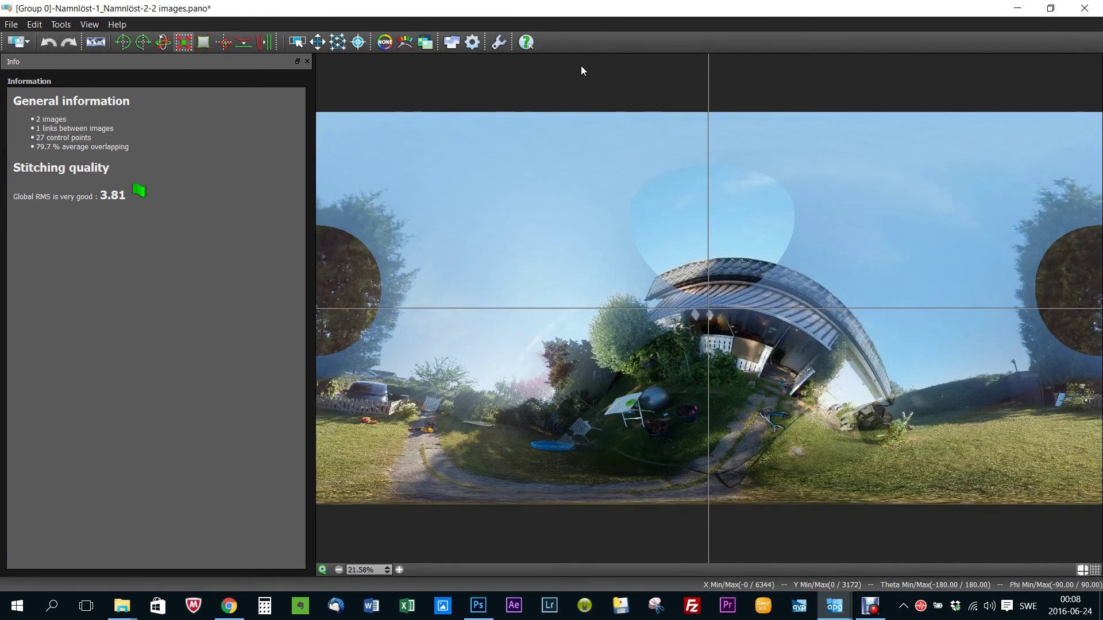
{"action": "left_click", "coordinate": [341, 44]}
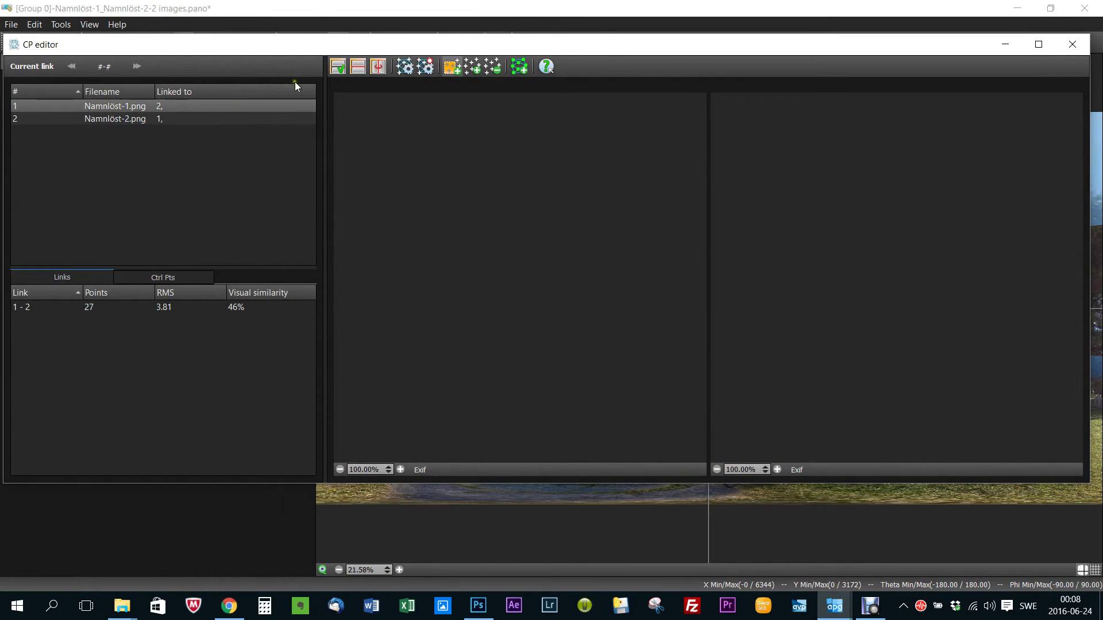
Select link 1–2 in the CP editor and delete all 27 of its control points
{"action": "left_click", "coordinate": [205, 104]}
{"action": "left_click", "coordinate": [134, 308]}
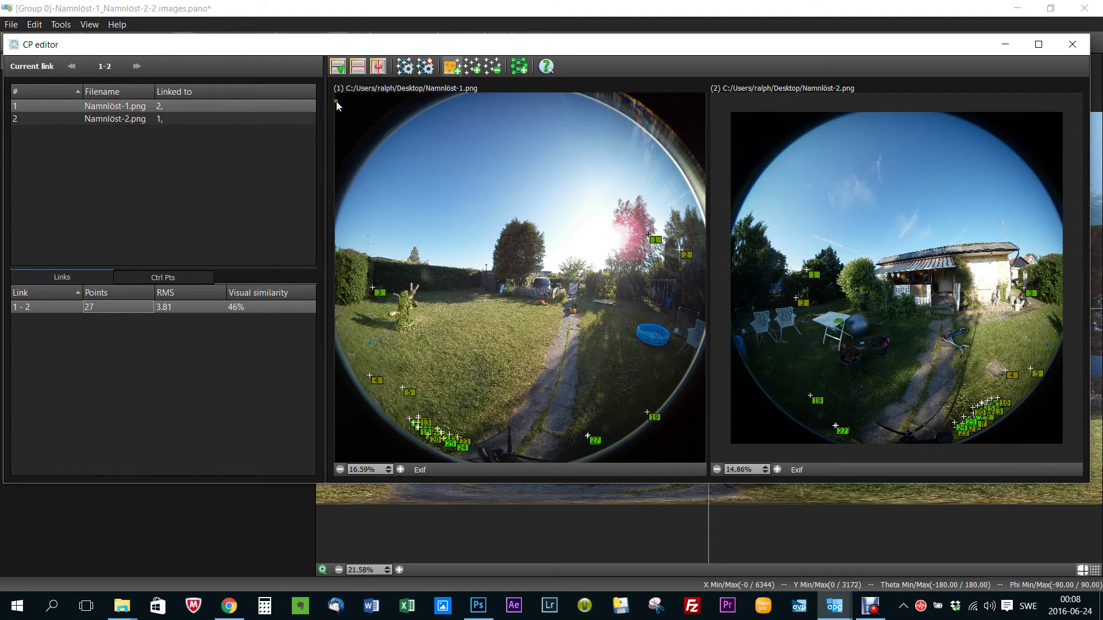
{"action": "left_click_drag", "start_coordinate": [336, 99], "coordinate": [705, 461]}
{"action": "left_click", "coordinate": [494, 67]}
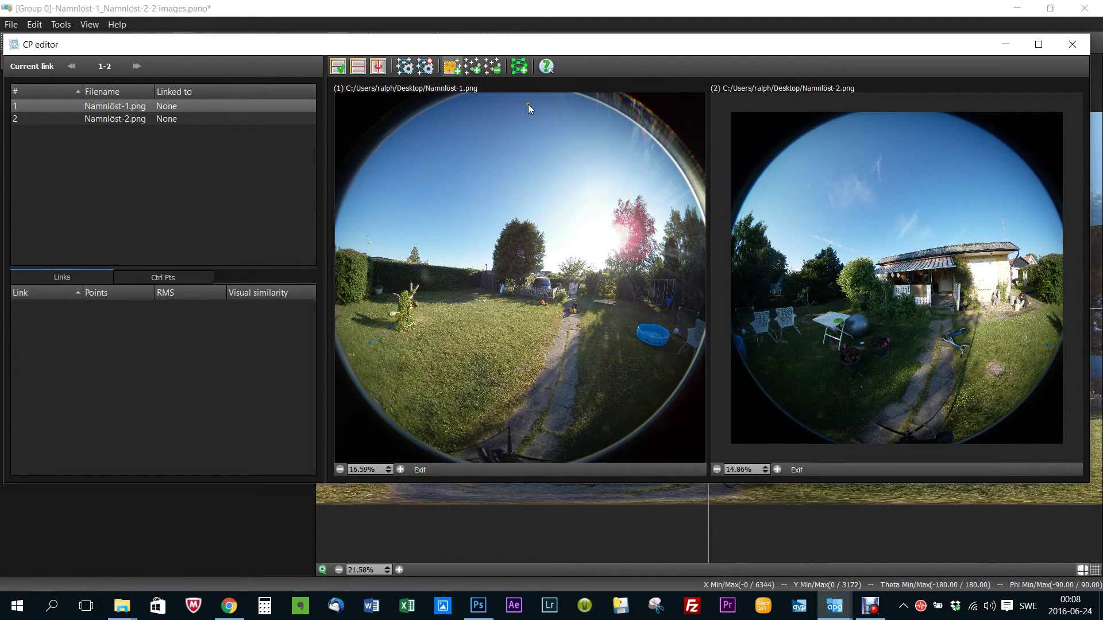
Generate 56 control points by geometric analysis, optimize to RMS 3.42, and close the CP editor
{"action": "left_click", "coordinate": [519, 68]}
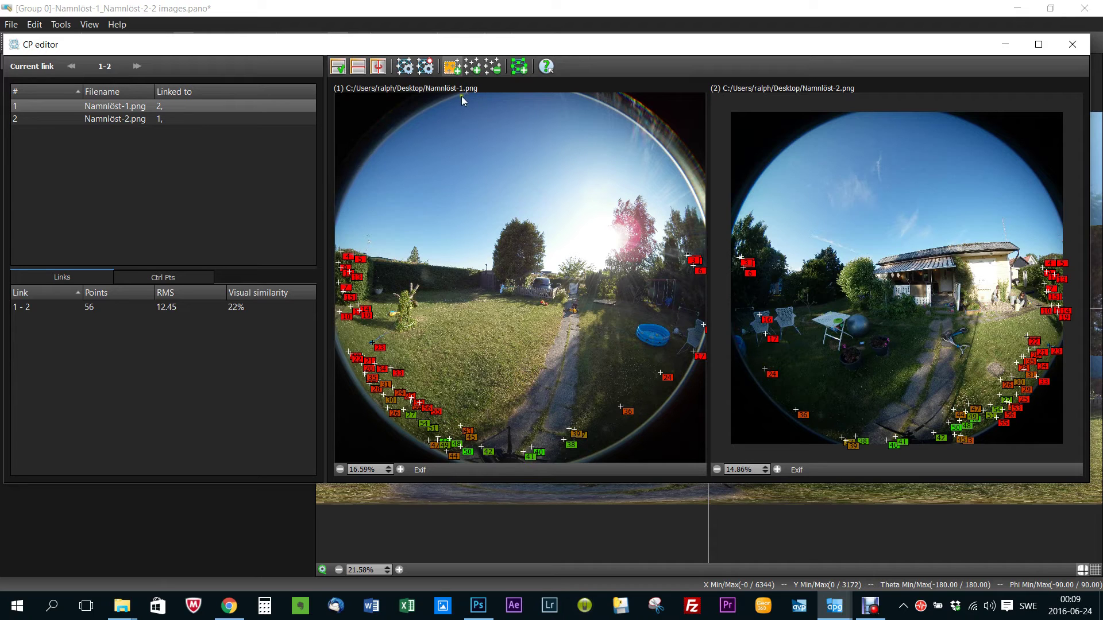
{"action": "left_click", "coordinate": [404, 67]}
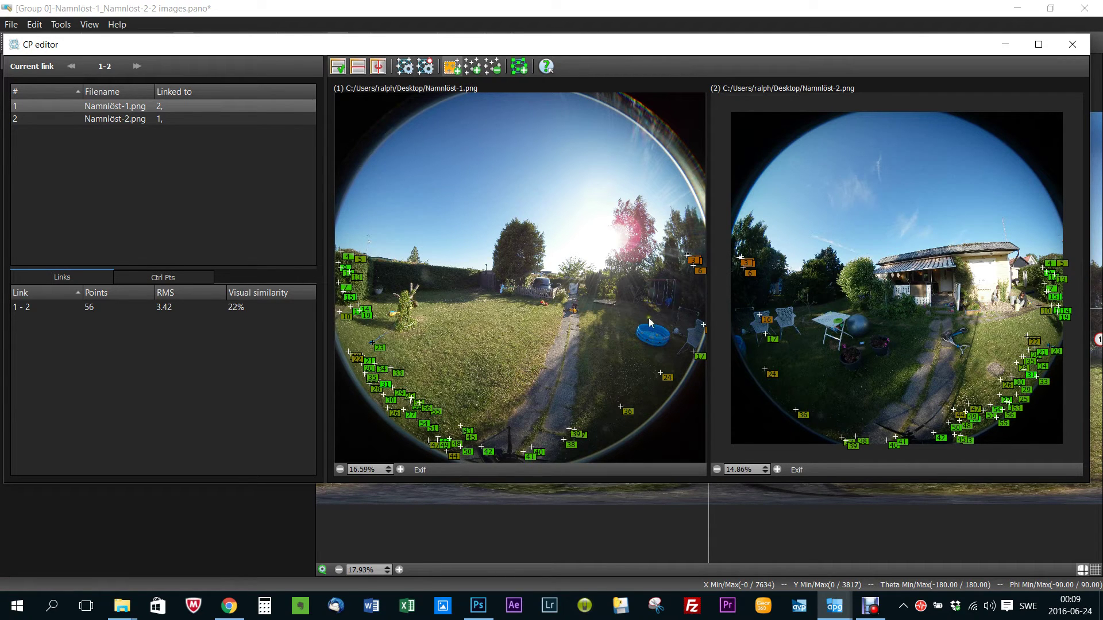
{"action": "left_click", "coordinate": [1005, 46]}
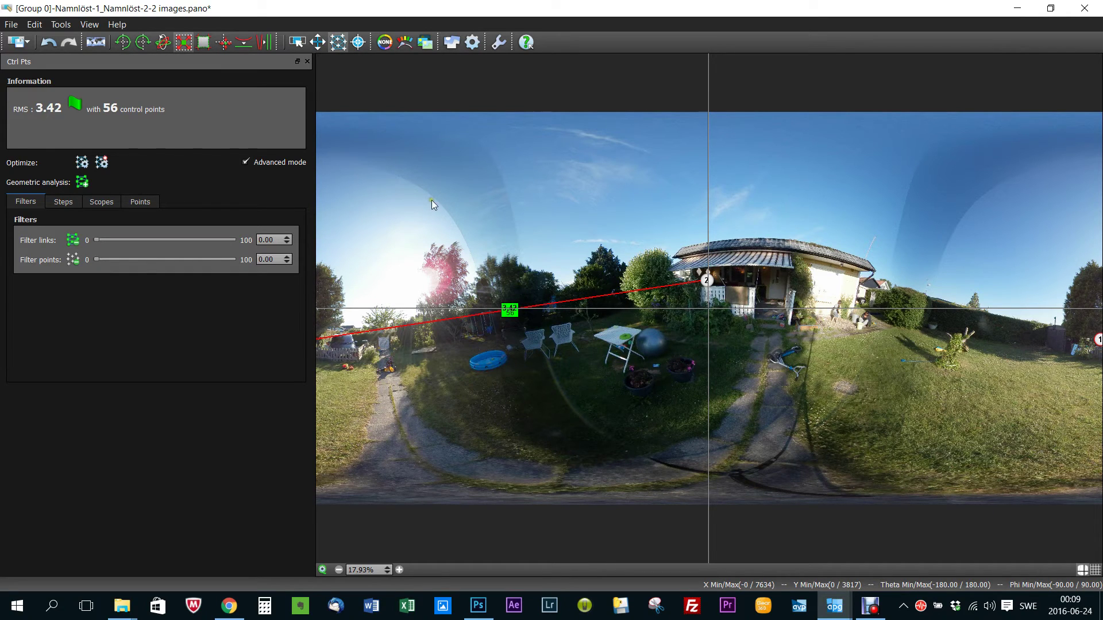
With Move Pano, drag the panorama until the house is centred and the horizon level, then refresh the preview
{"action": "left_click", "coordinate": [318, 43]}
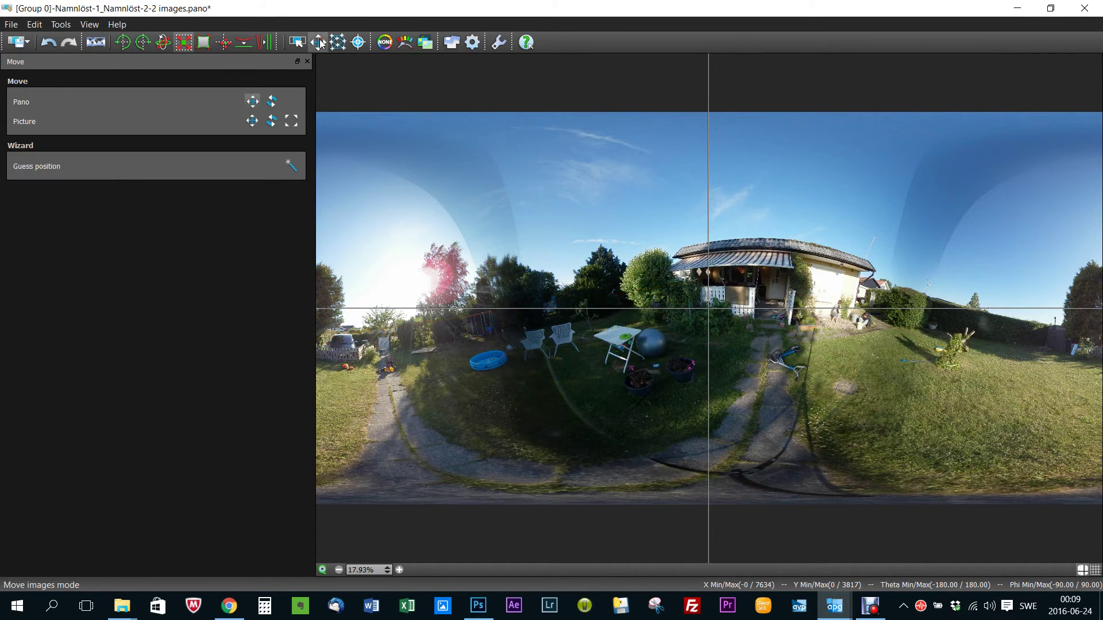
{"action": "left_click", "coordinate": [252, 102]}
{"action": "left_click_drag", "start_coordinate": [669, 311], "coordinate": [665, 330]}
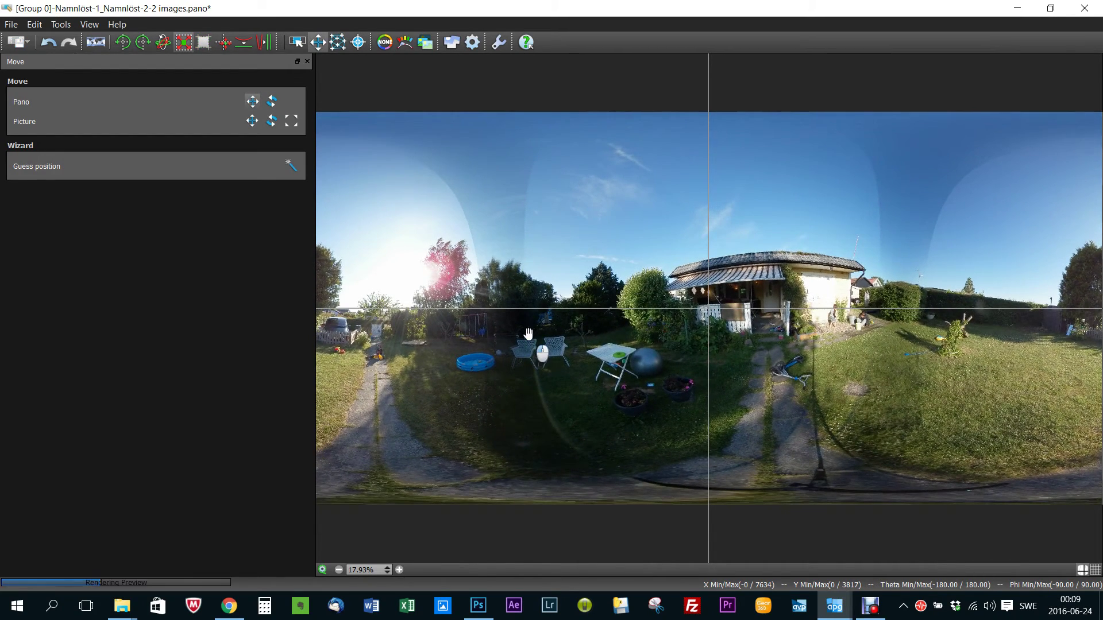
{"action": "left_click_drag", "start_coordinate": [528, 322], "coordinate": [549, 330]}
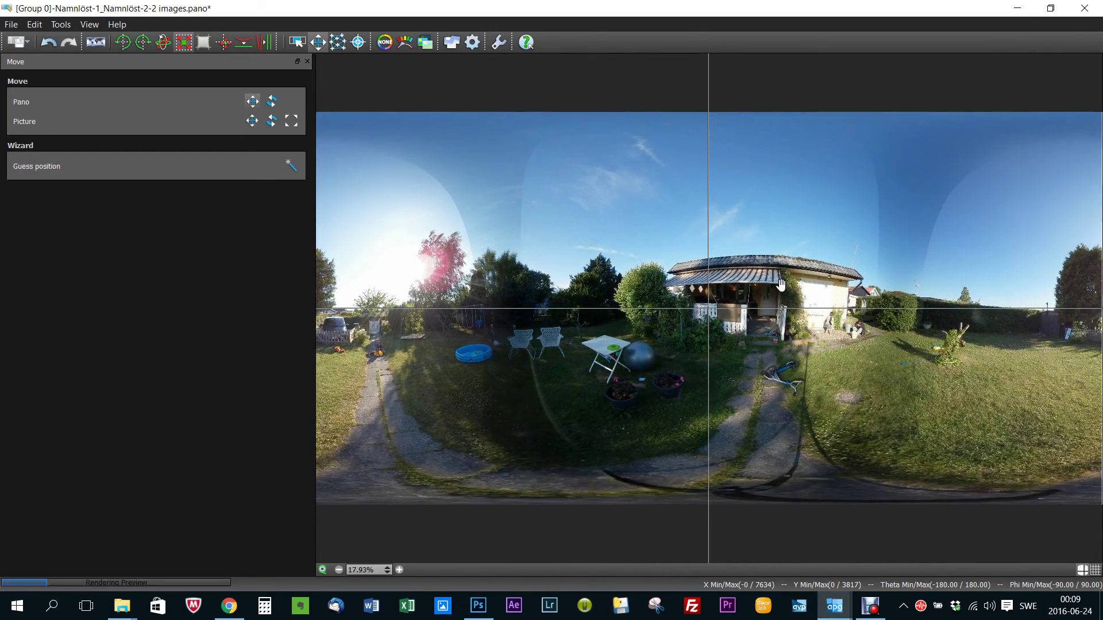
{"action": "left_click_drag", "start_coordinate": [794, 302], "coordinate": [781, 294]}
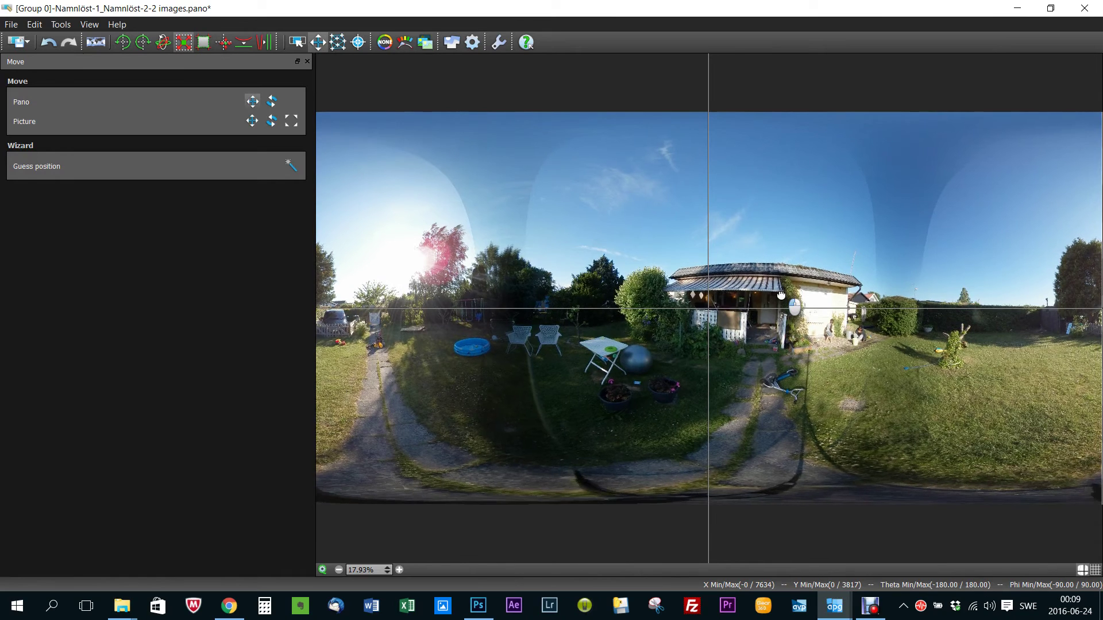
{"action": "left_click_drag", "start_coordinate": [780, 295], "coordinate": [780, 308]}
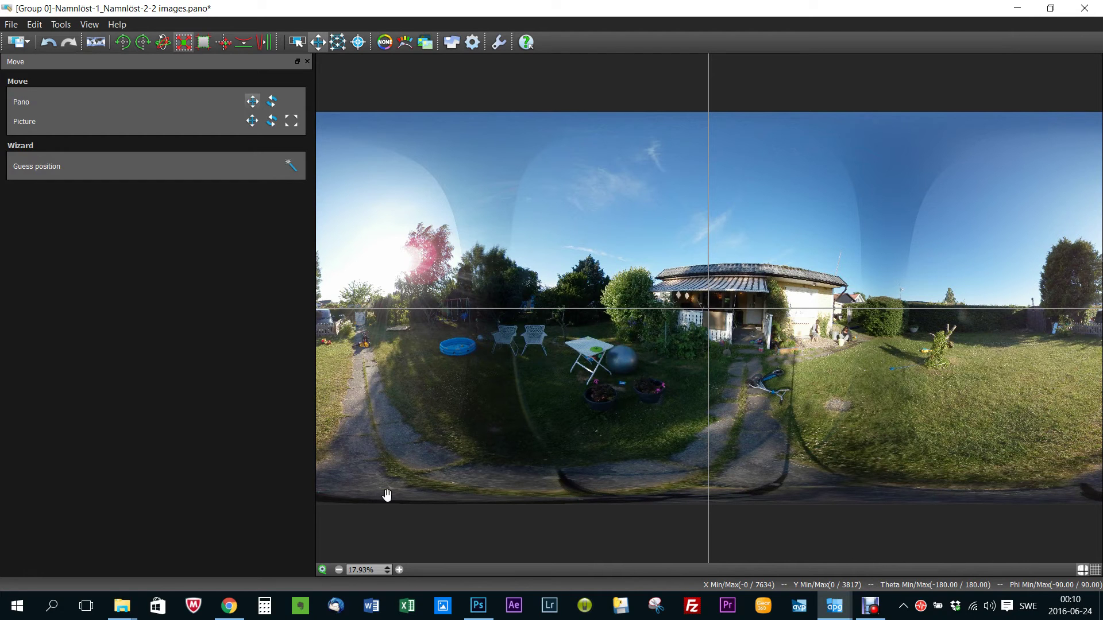
{"action": "left_click", "coordinate": [323, 570]}
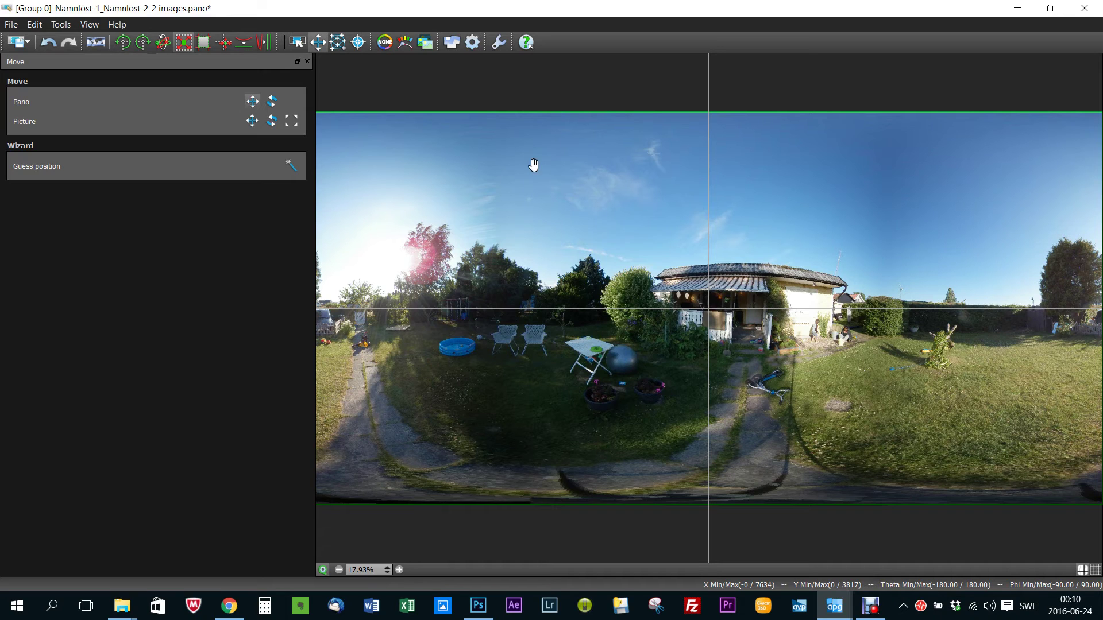
Apply AUTO colour anchors with Color, Gradient and Vignetting corrections, then bring up the Fusion/Blend settings
{"action": "left_click", "coordinate": [385, 42]}
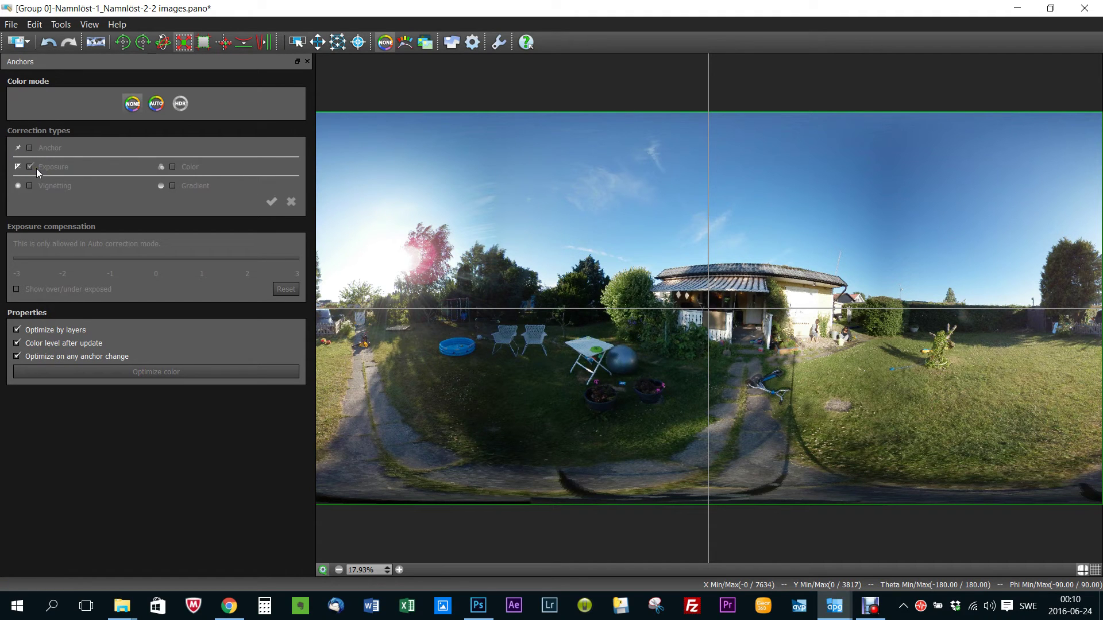
{"action": "left_click", "coordinate": [156, 106]}
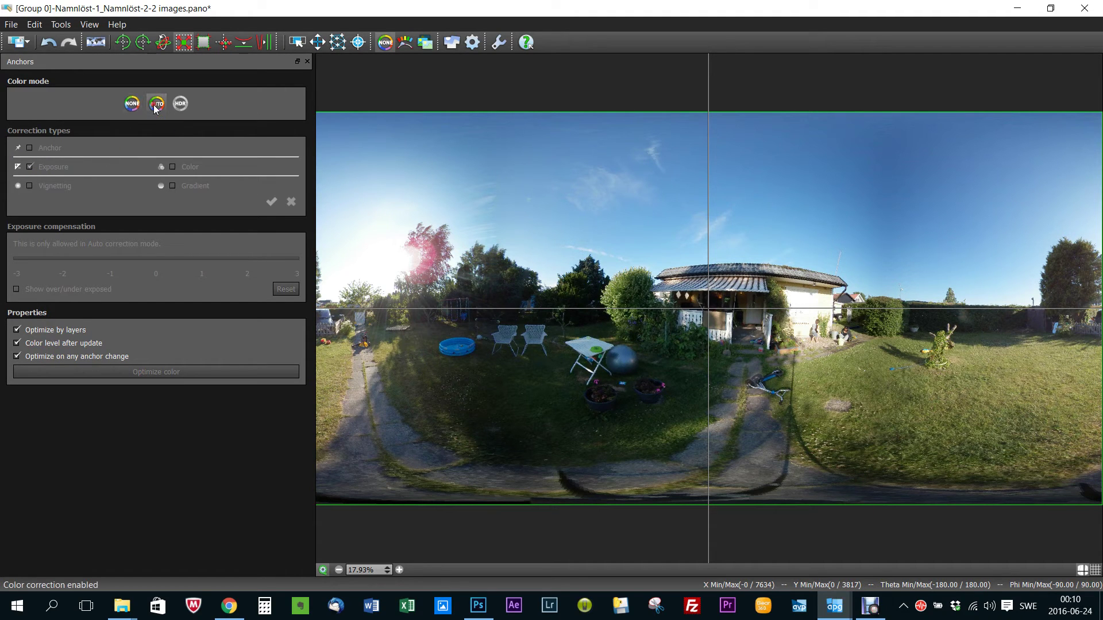
{"action": "left_click", "coordinate": [173, 186]}
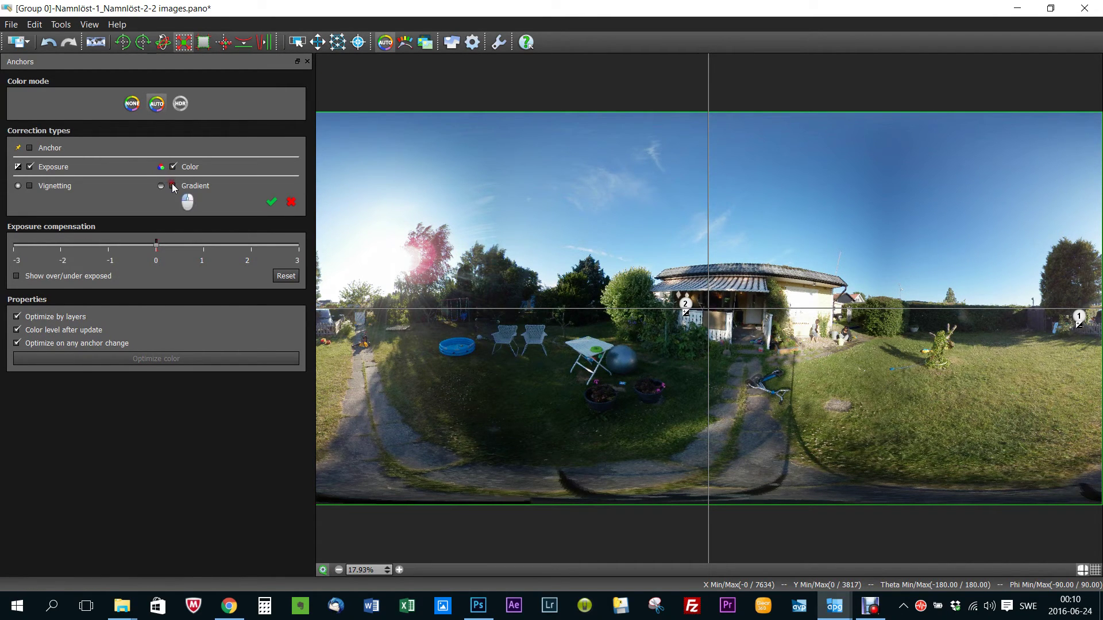
{"action": "left_click", "coordinate": [31, 186]}
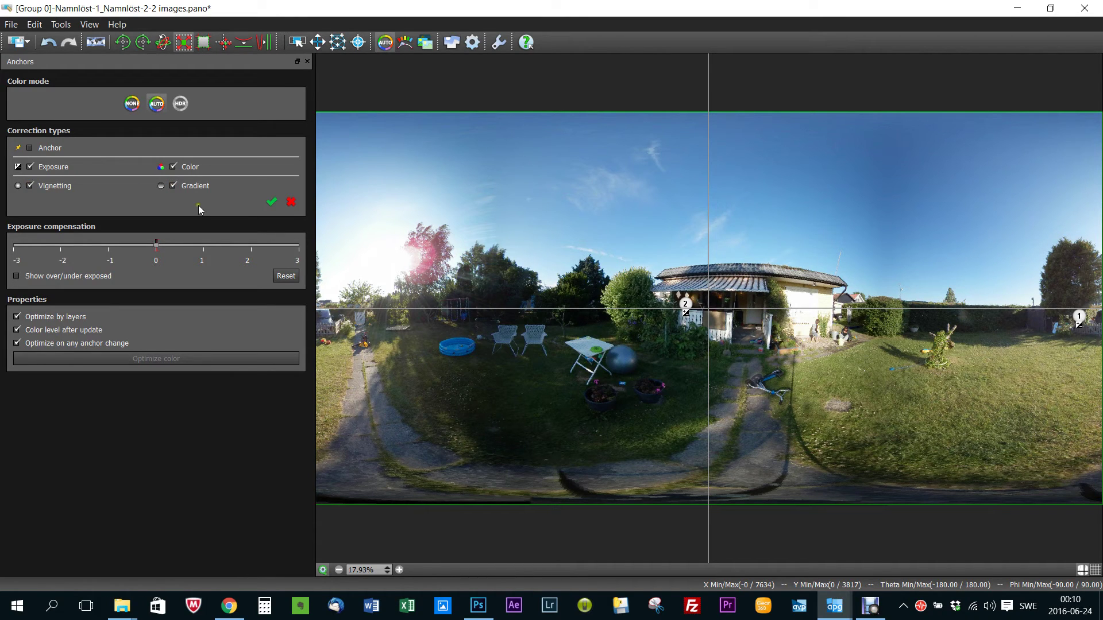
{"action": "left_click", "coordinate": [271, 202]}
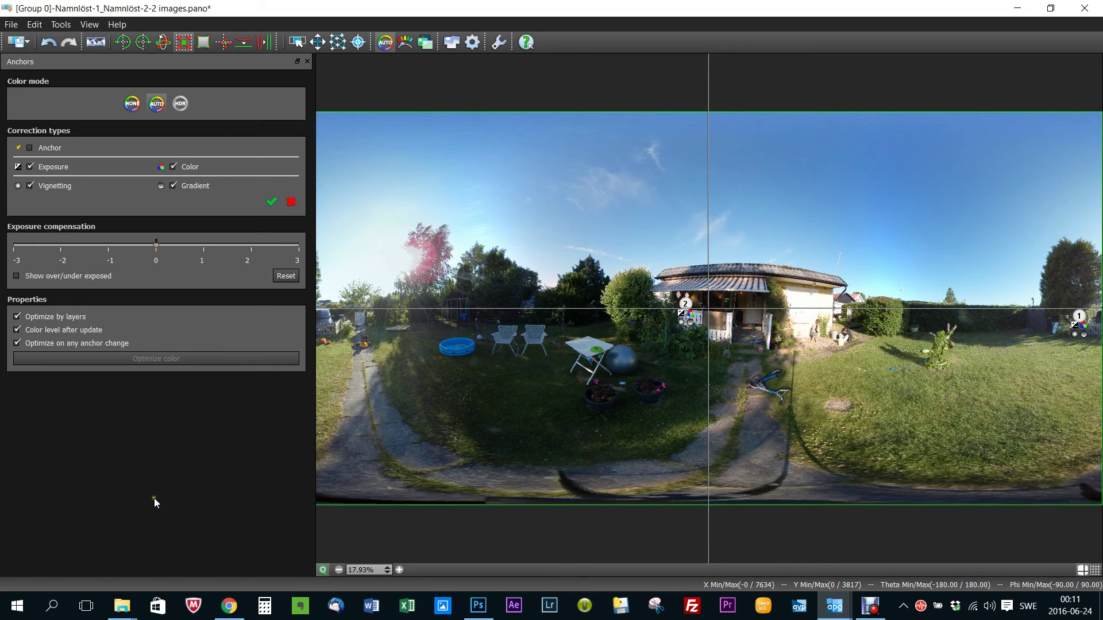
{"action": "left_click", "coordinate": [272, 202]}
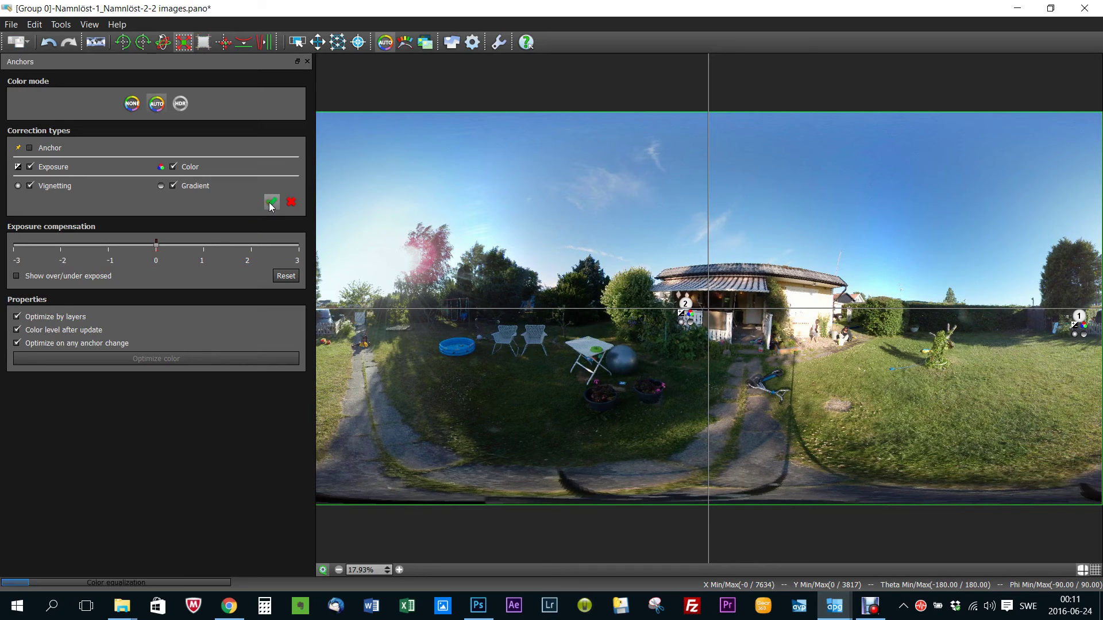
{"action": "left_click", "coordinate": [425, 44]}
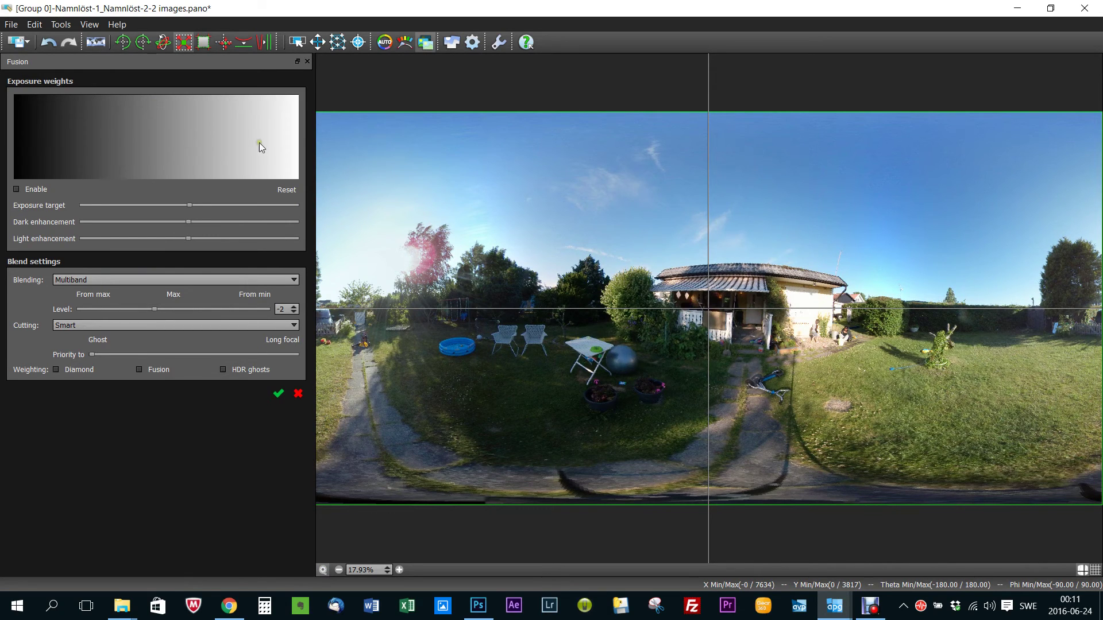
Show only the blend settings, then use Move Pano to drag the panorama slightly downward
{"action": "left_click", "coordinate": [453, 45]}
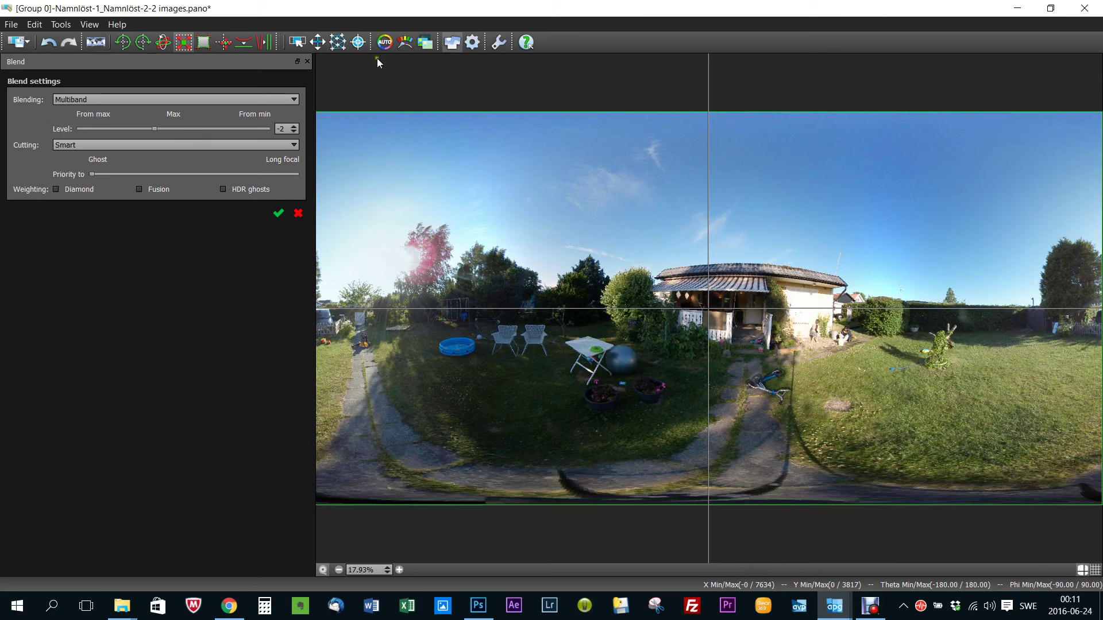
{"action": "left_click", "coordinate": [317, 42]}
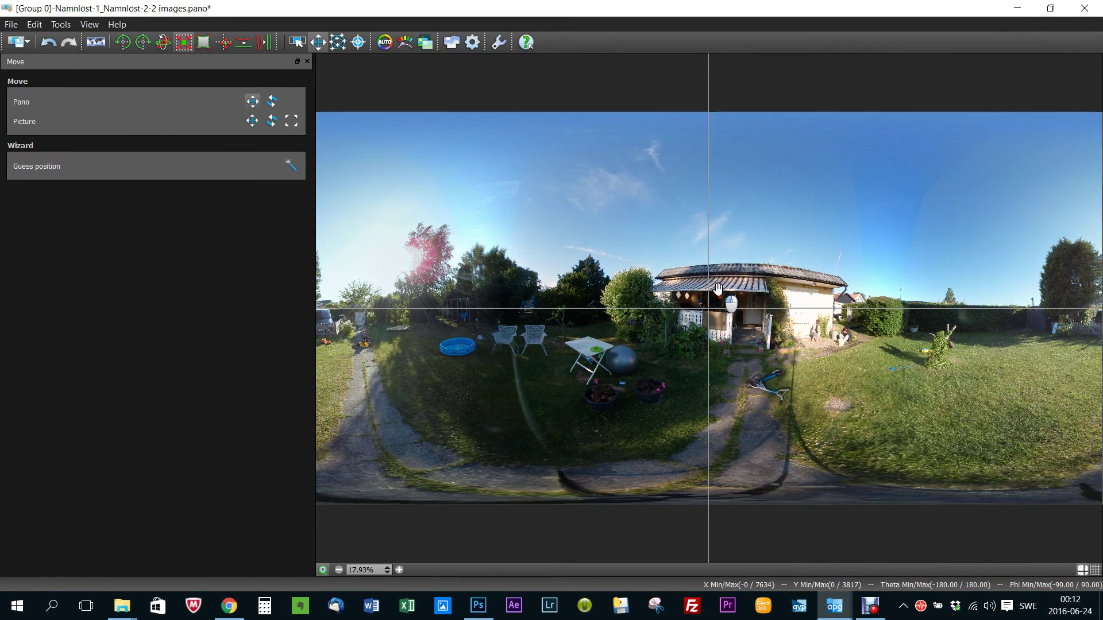
{"action": "left_click_drag", "start_coordinate": [718, 287], "coordinate": [718, 298]}
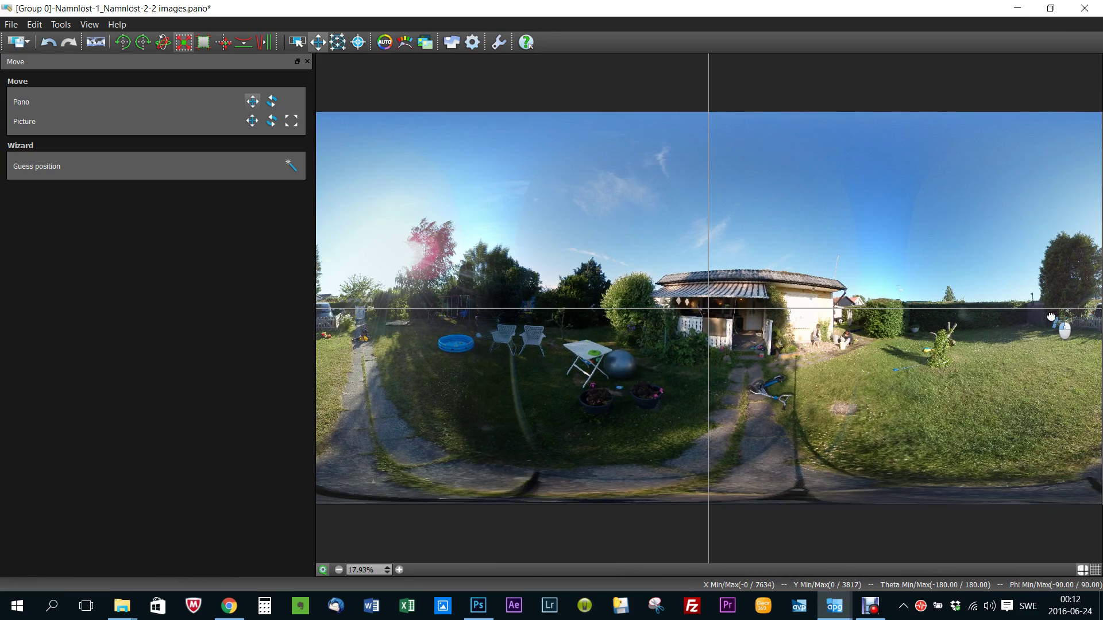
{"action": "left_click_drag", "start_coordinate": [1051, 314], "coordinate": [1032, 316]}
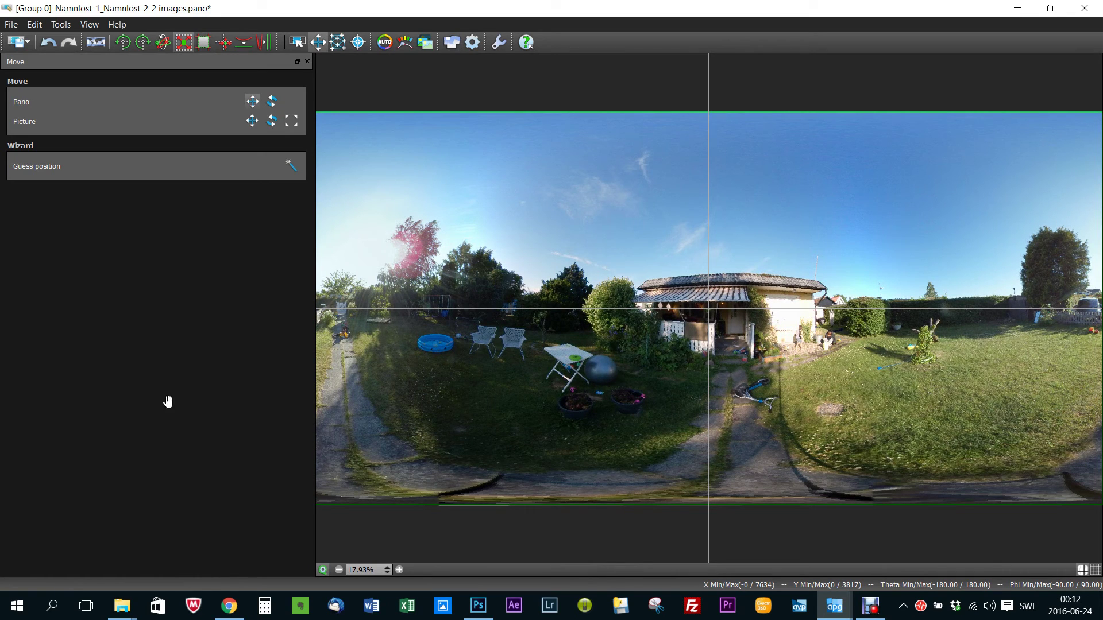
Render the panorama as a 7634×3817 JPG at quality 11 (Maximum) to the Desktop folder
{"action": "left_click", "coordinate": [472, 42]}
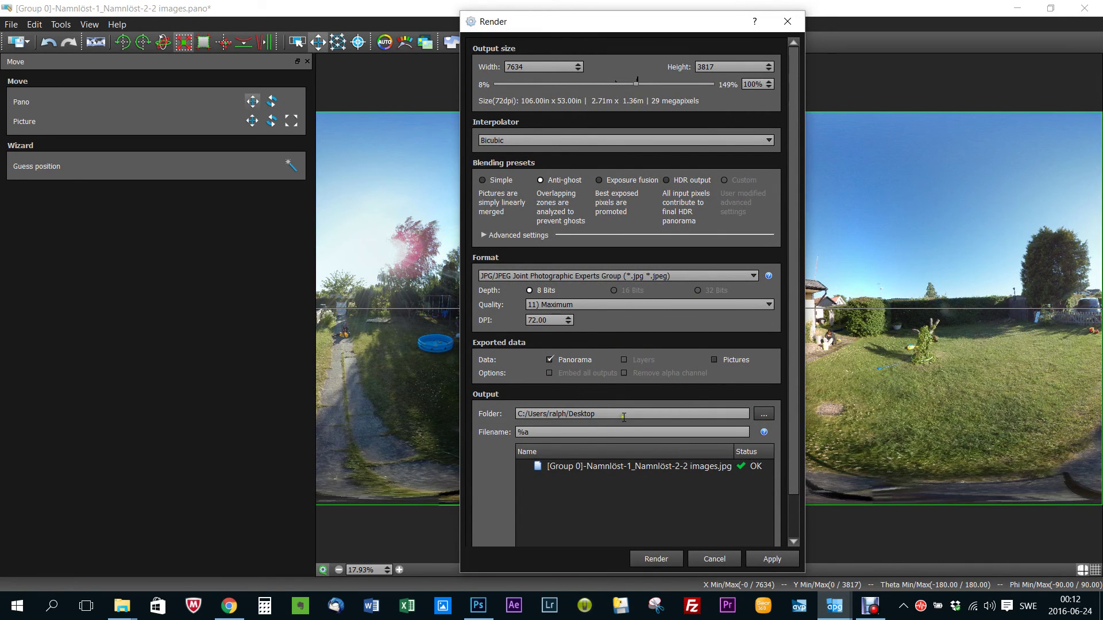
{"action": "left_click", "coordinate": [659, 560]}
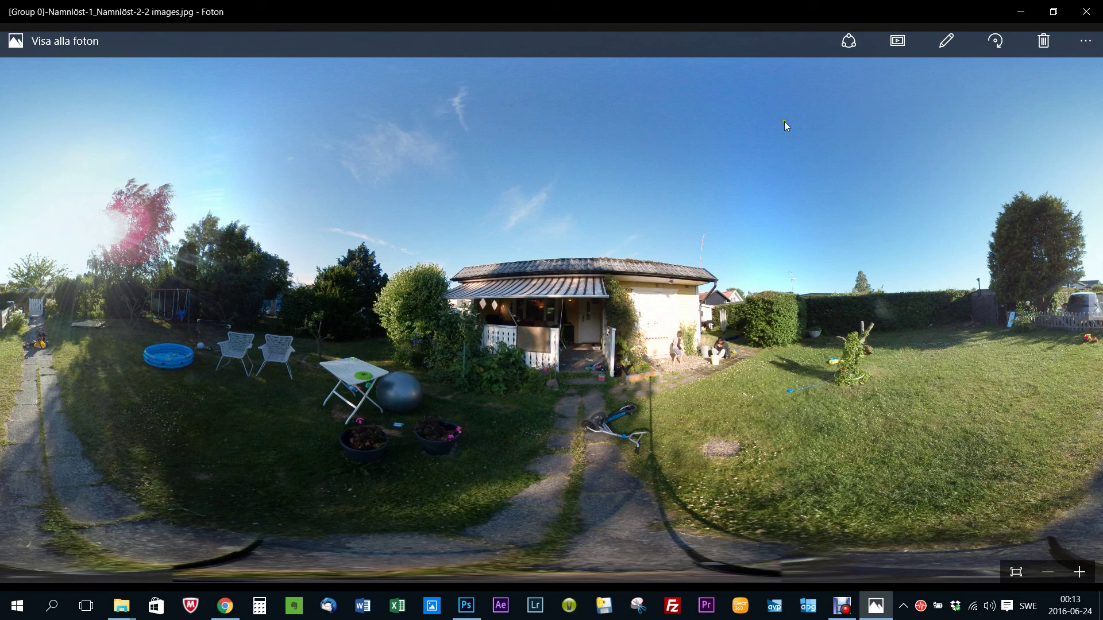
Close the rendered panorama, view 360_0052_Stitch_XHC.JPG from the desktop for comparison, then close it
{"action": "scroll", "coordinate": [804, 116], "scroll_direction": "up", "scroll_amount": 2}
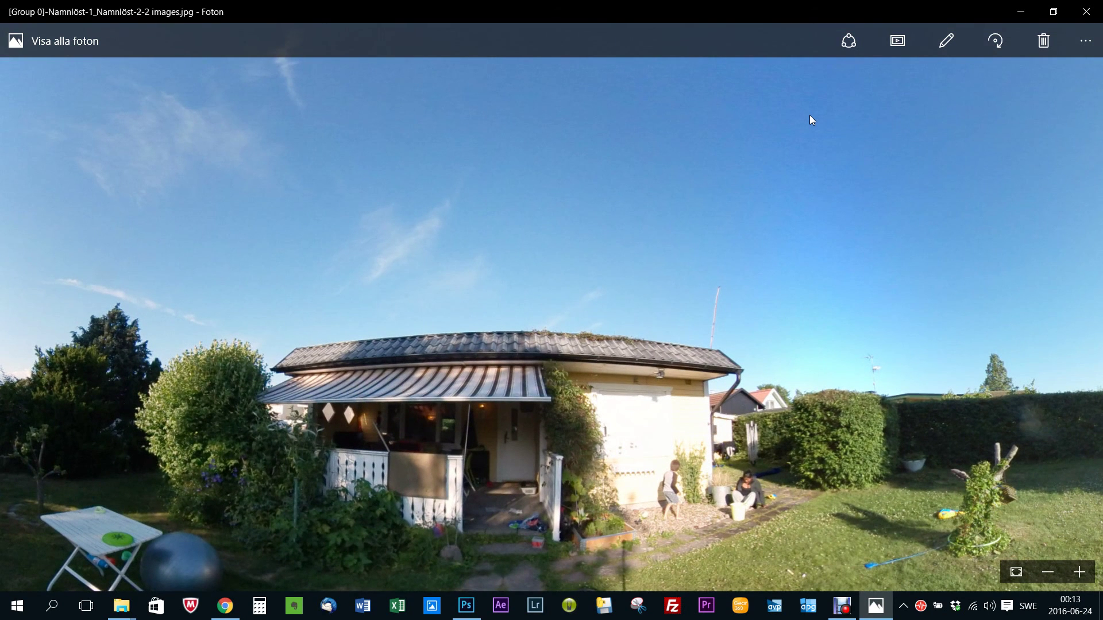
{"action": "left_click", "coordinate": [1081, 16]}
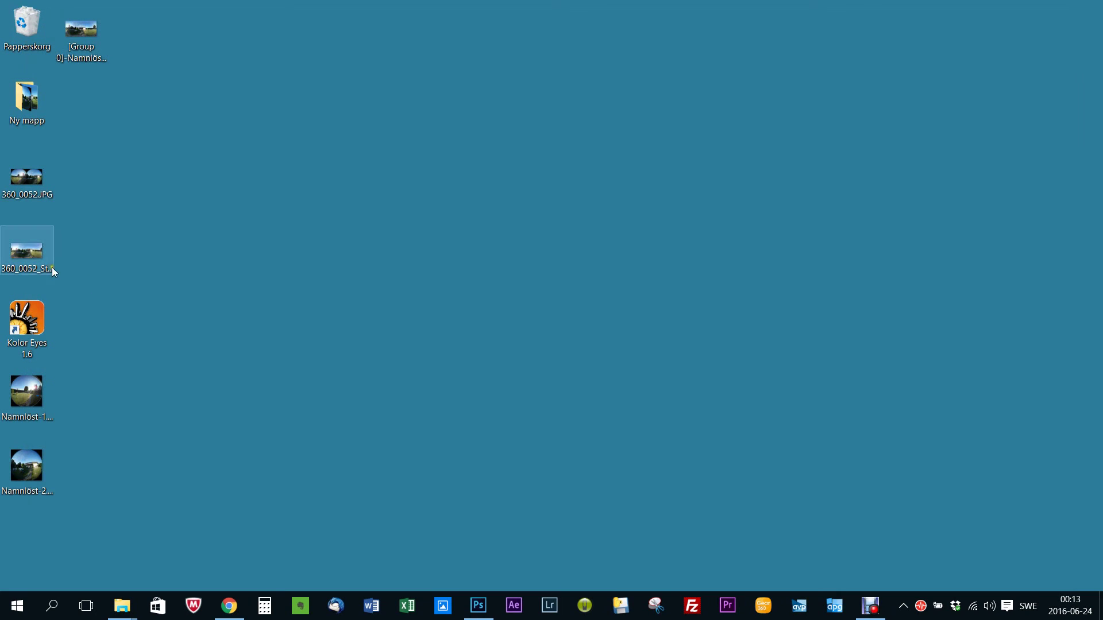
{"action": "left_click", "coordinate": [30, 252]}
{"action": "double_click", "coordinate": [30, 251]}
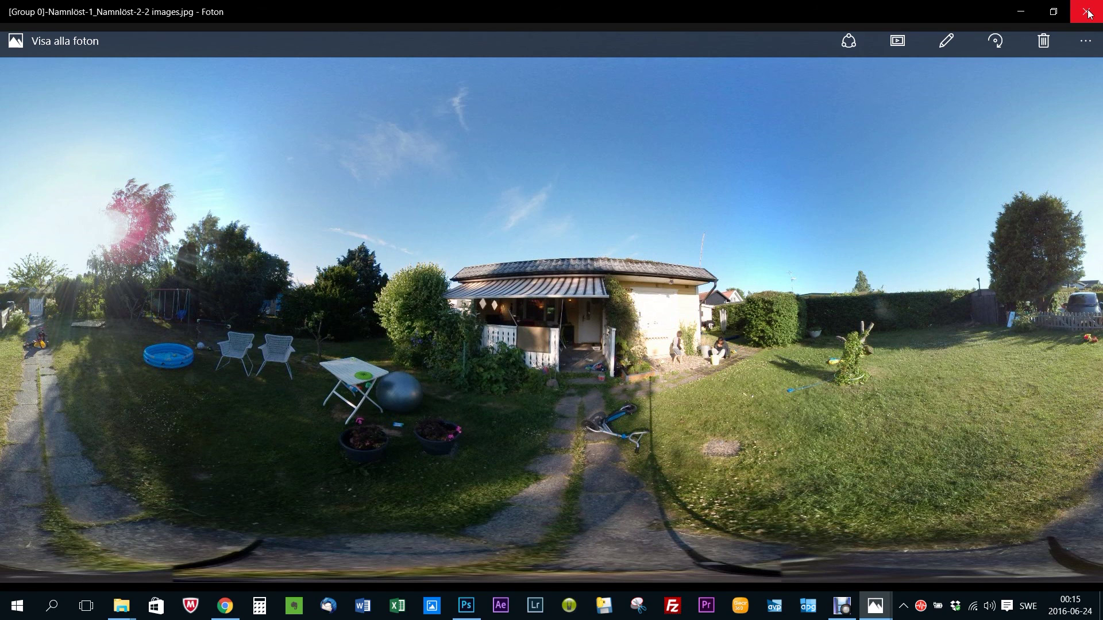
{"action": "left_click", "coordinate": [1087, 11]}
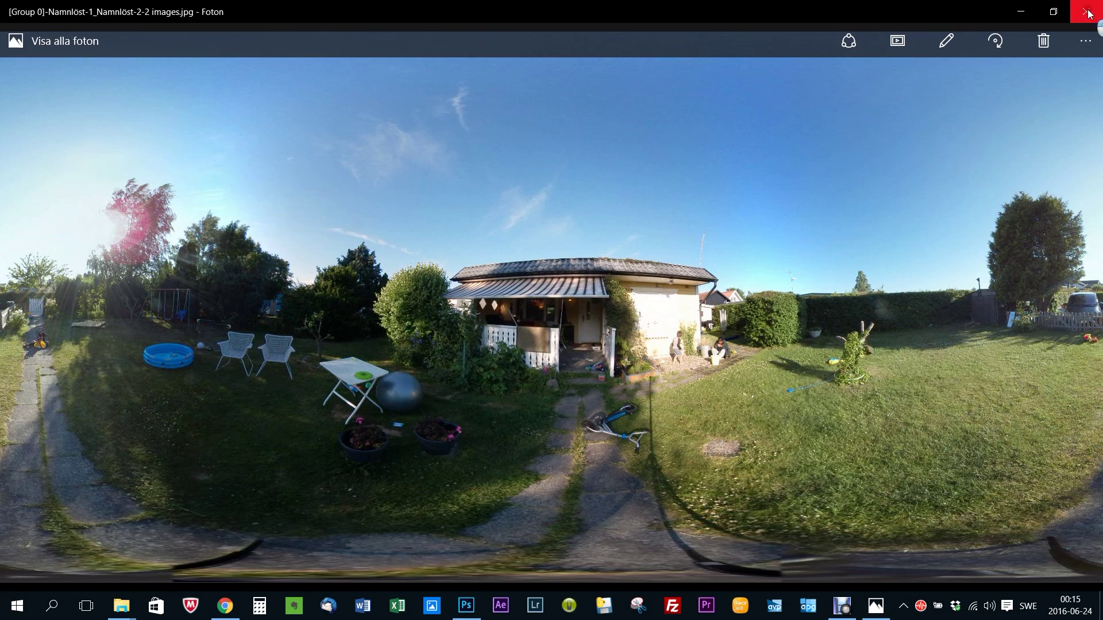